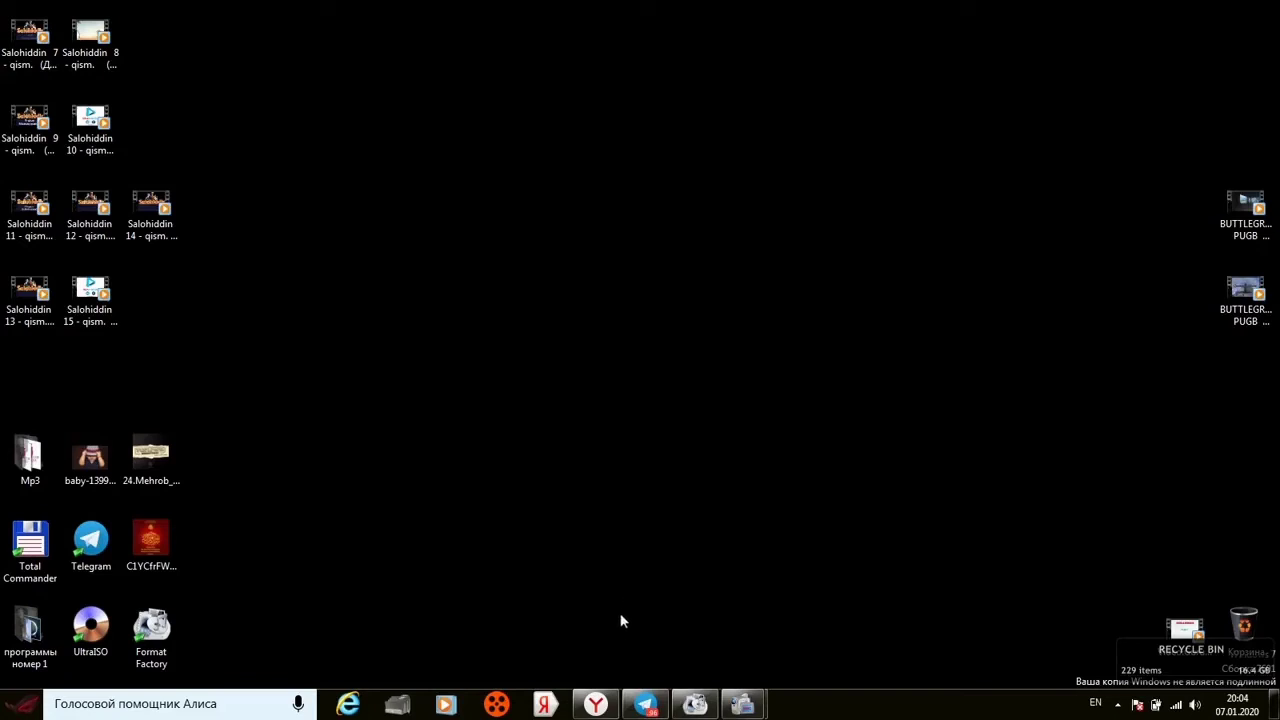
# Switch to Yandex Browser and search in a new tab for "format factory скачать бесплатно", dismissing the Internet Download Manager warning
pyautogui.click(596, 704)
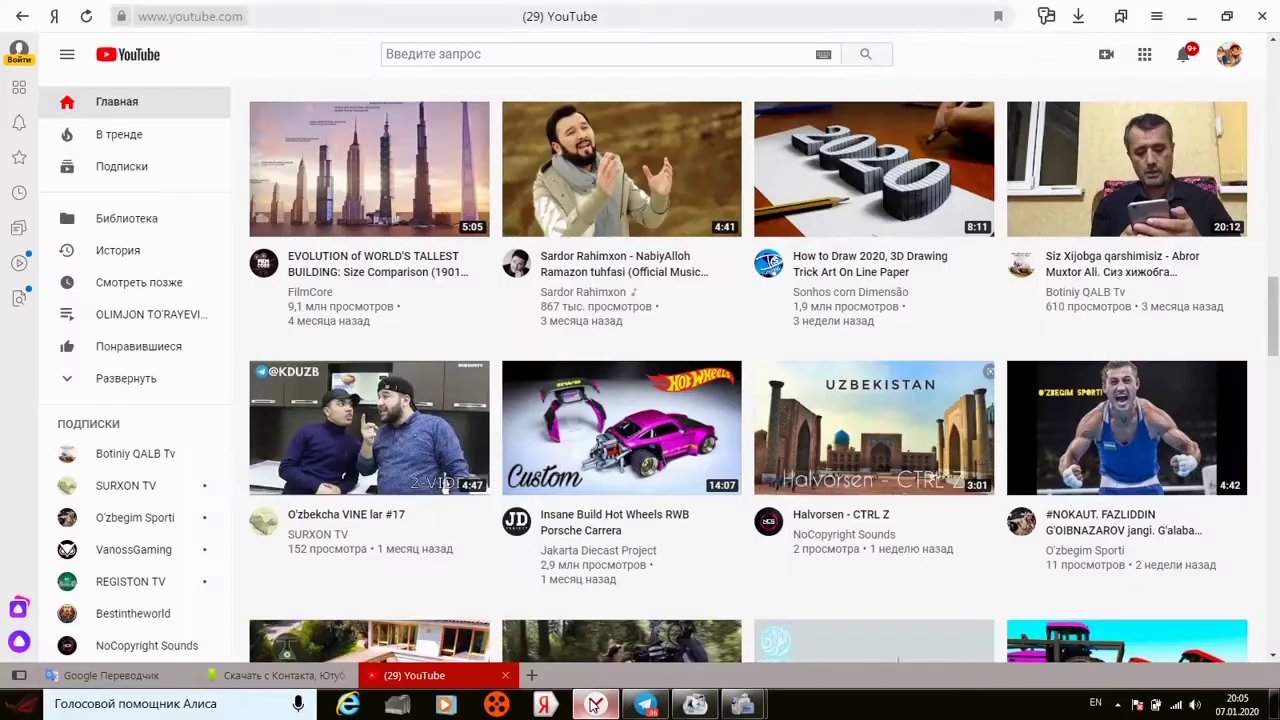
pyautogui.click(532, 675)
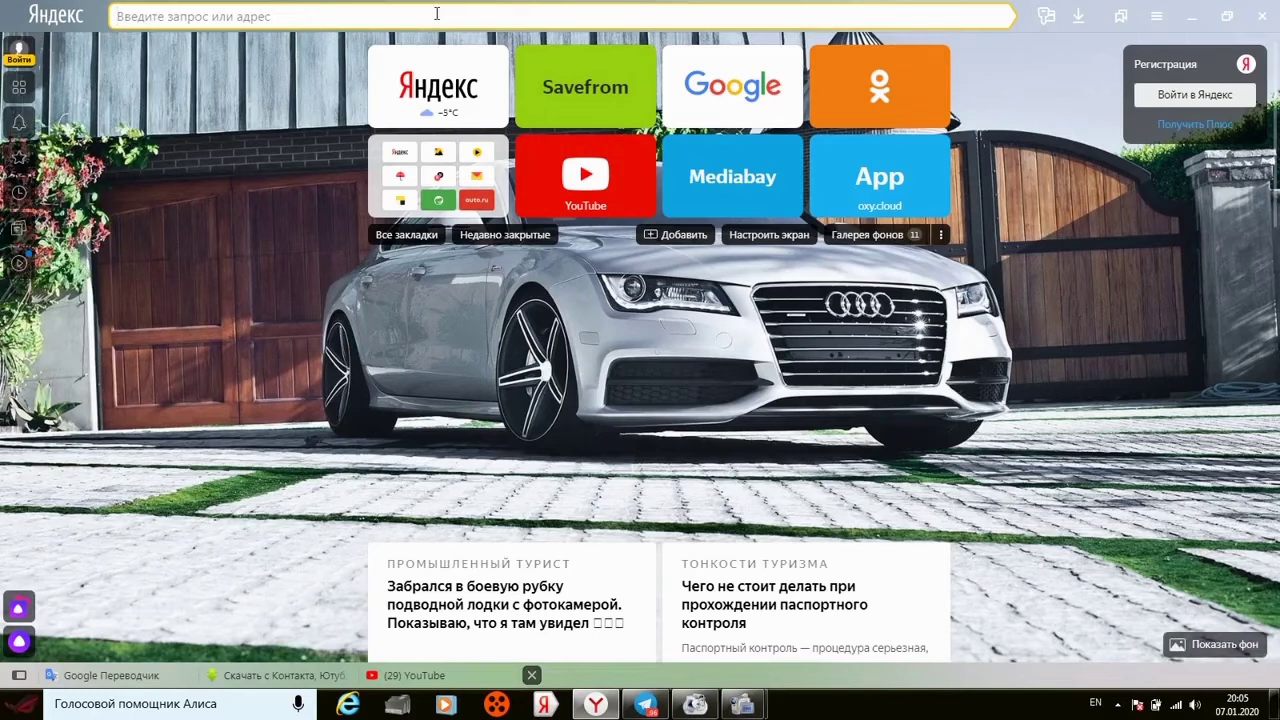
pyautogui.click(436, 13)
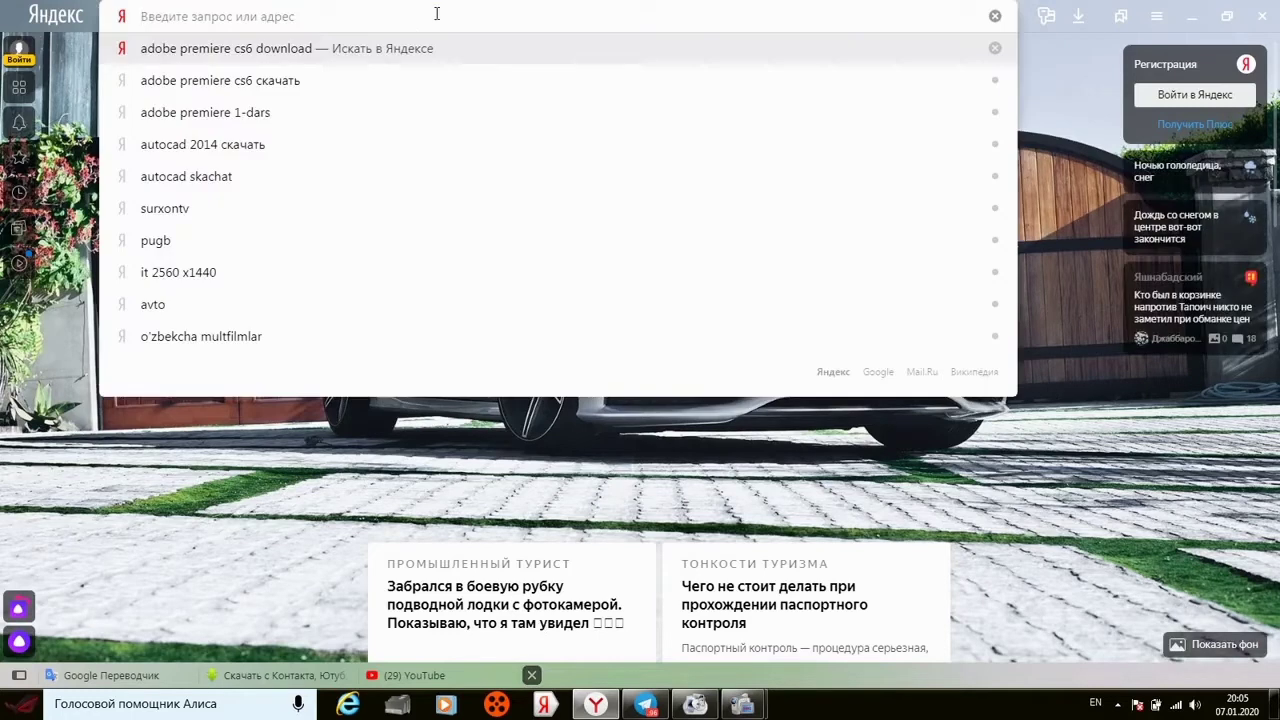
pyautogui.write('fo')
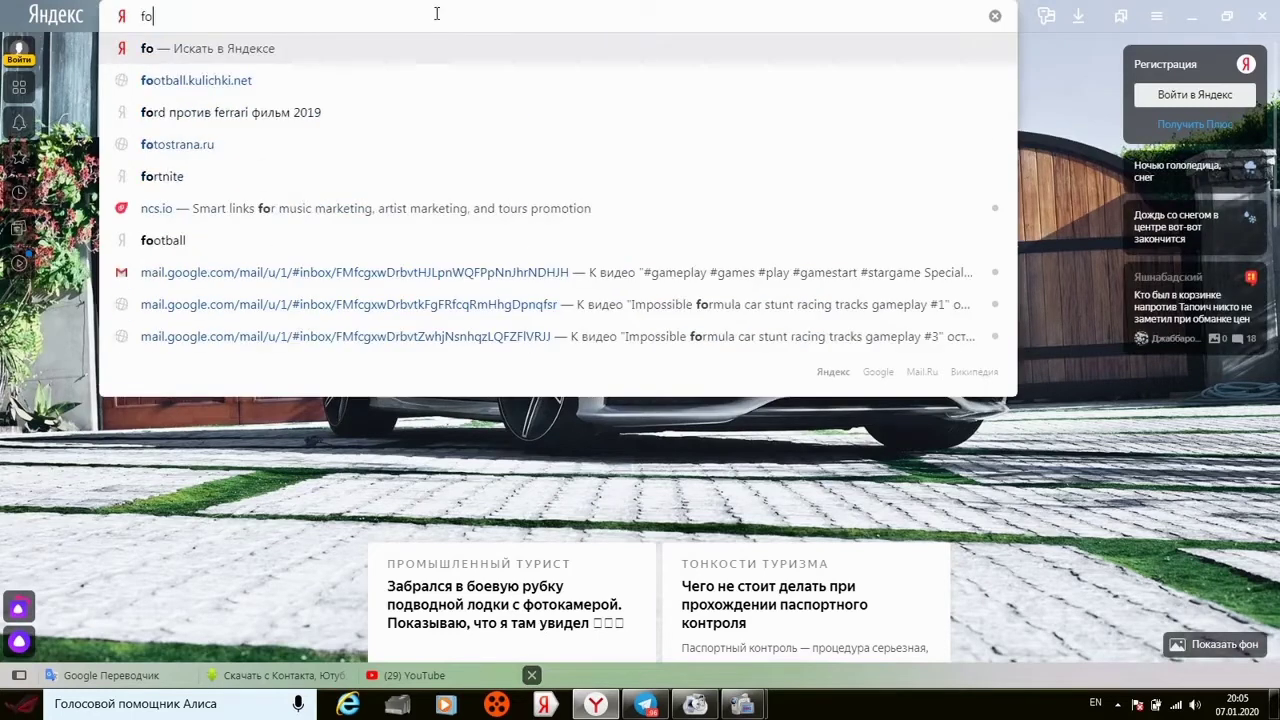
pyautogui.write('rmat')
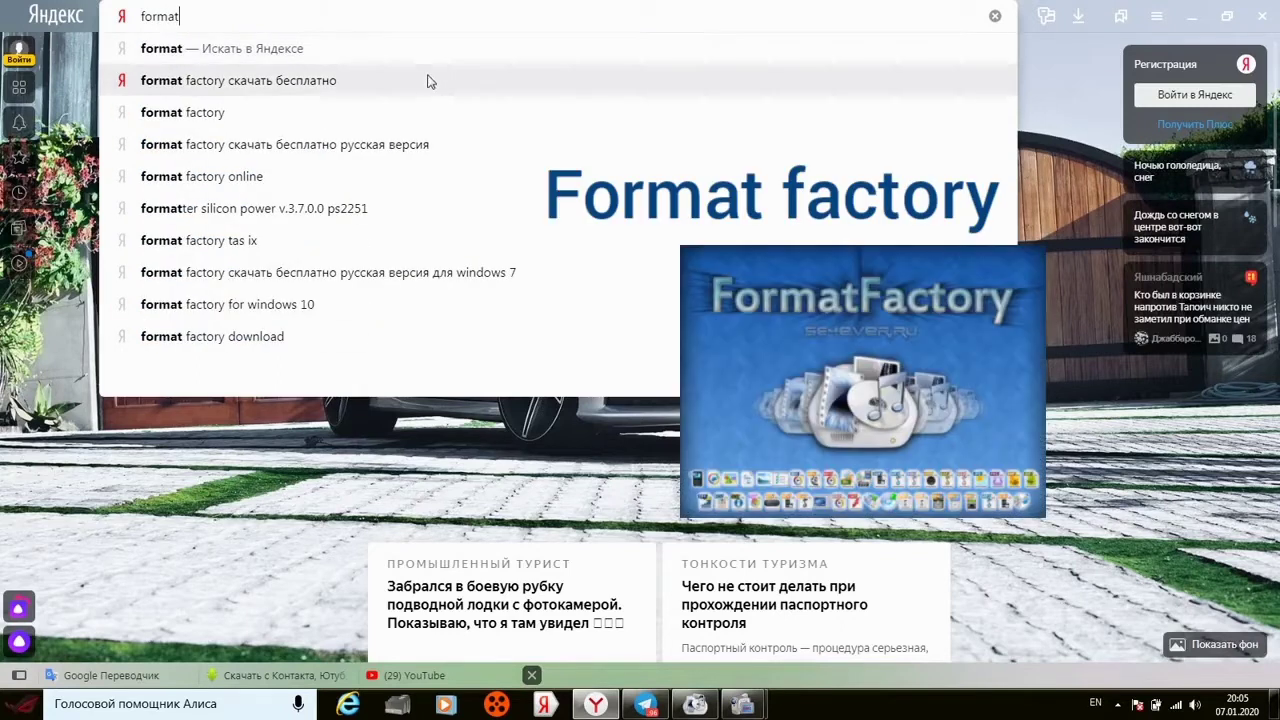
pyautogui.click(422, 91)
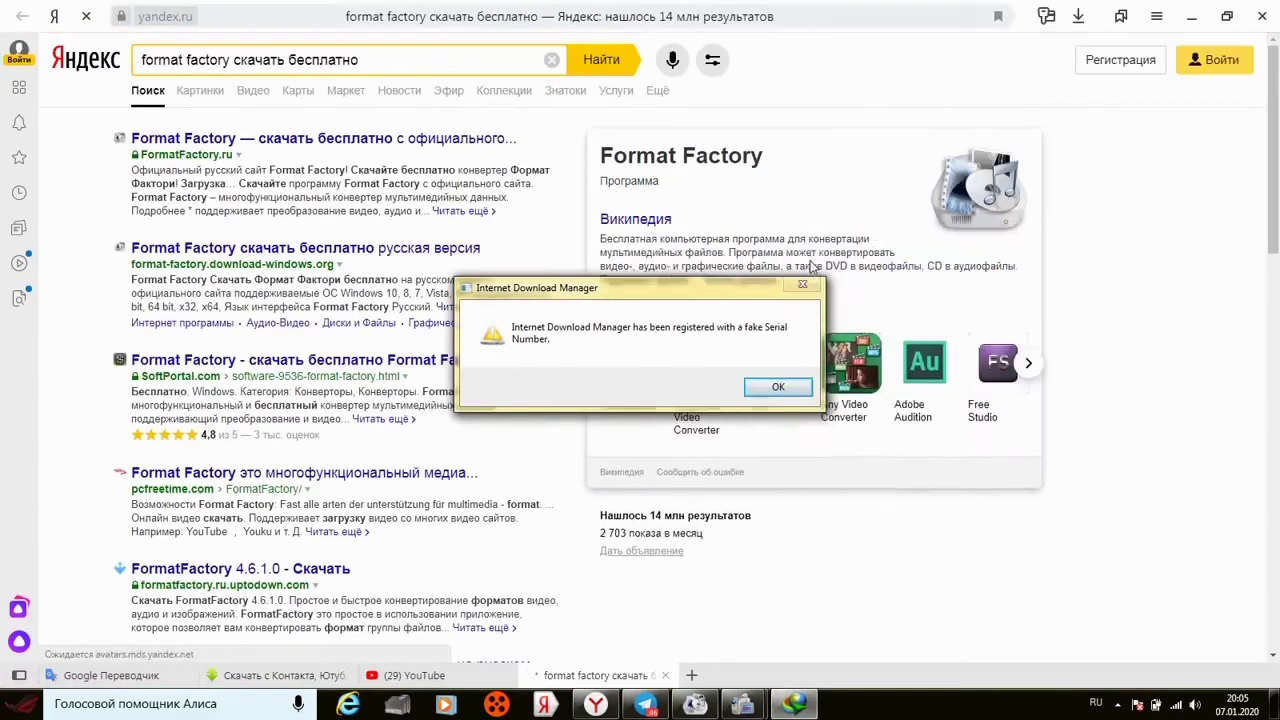
pyautogui.click(805, 287)
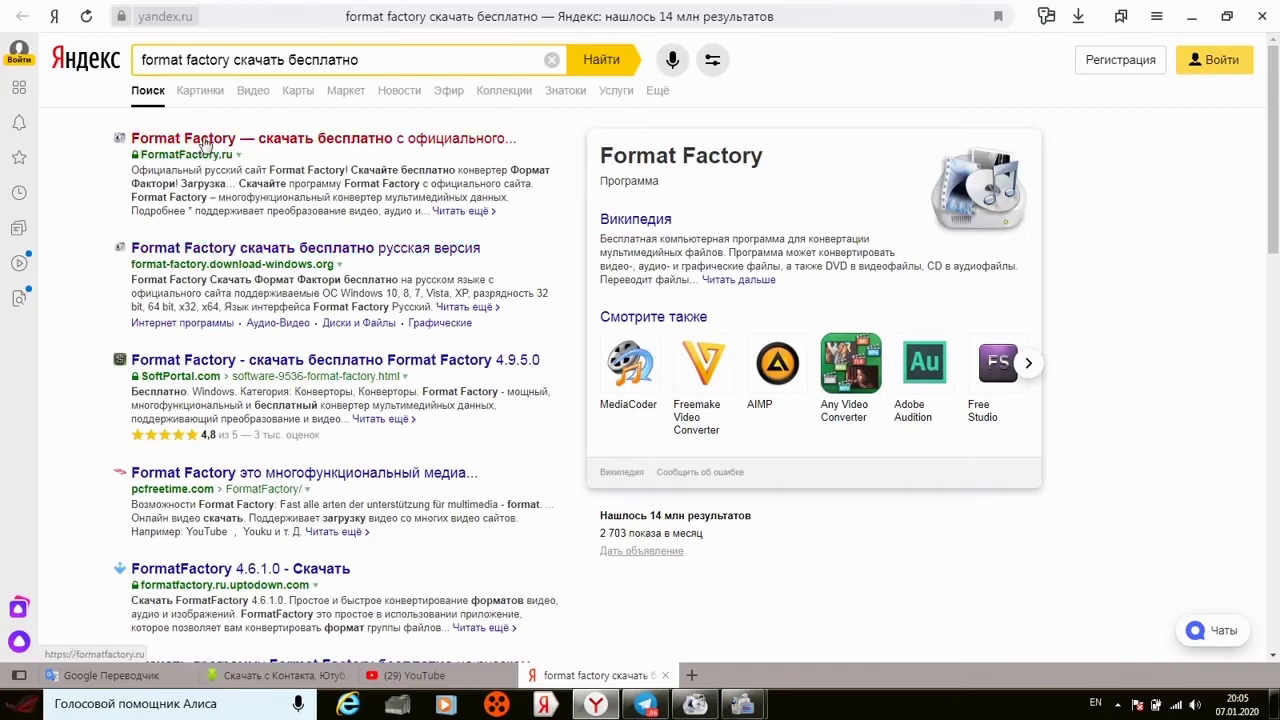
# Open the official formatfactory.ru site from the search results and look over its free download page
pyautogui.click(201, 145)
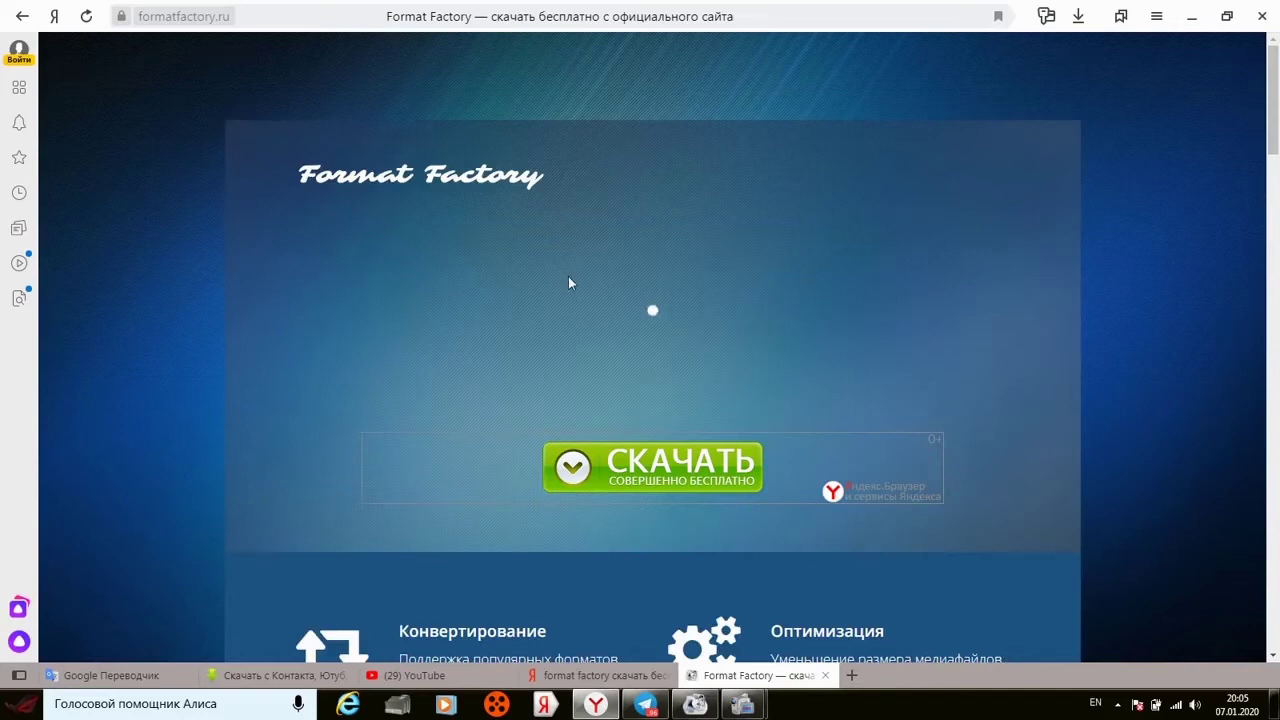
pyautogui.scroll(-2, 777, 396)
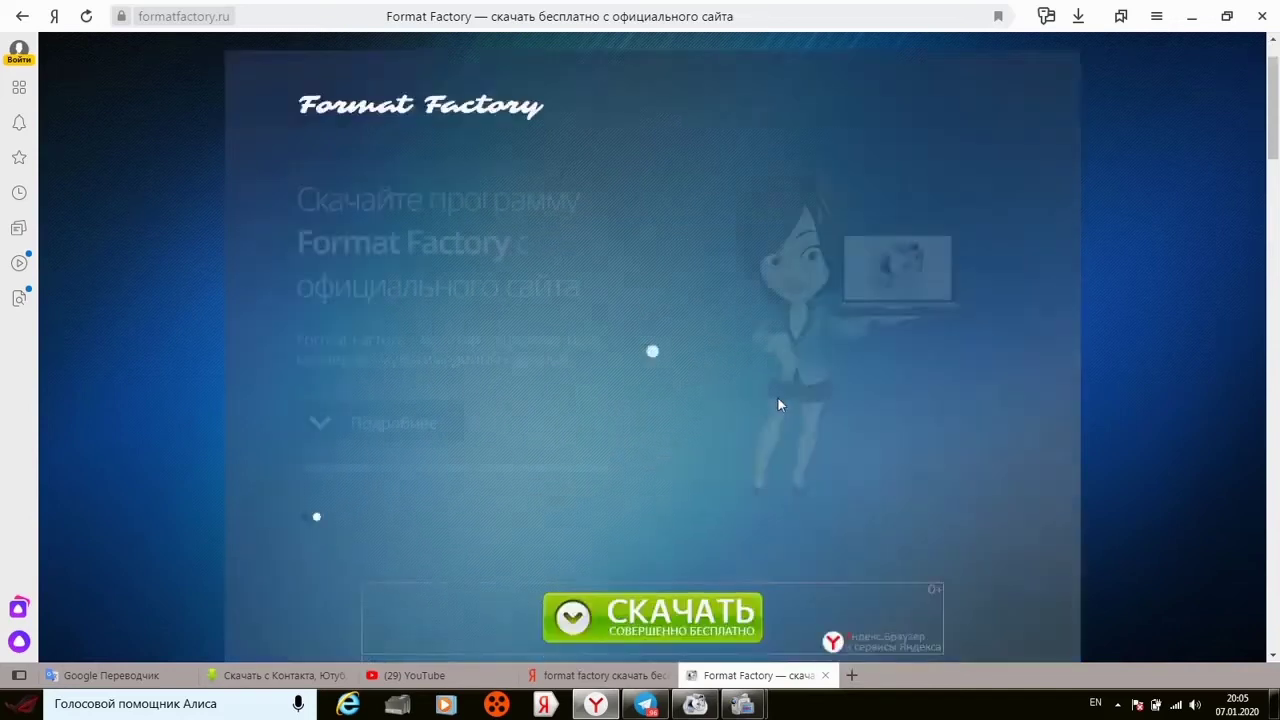
pyautogui.scroll(2, 660, 330)
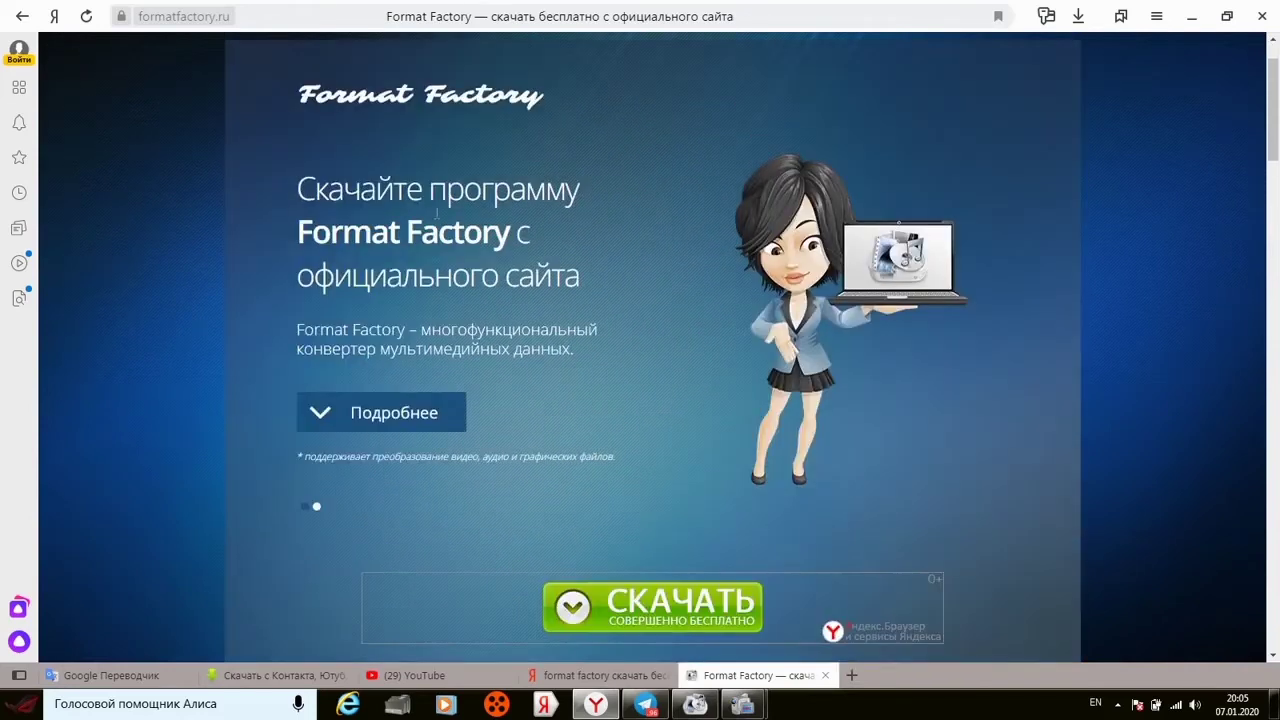
pyautogui.scroll(-1, 697, 510)
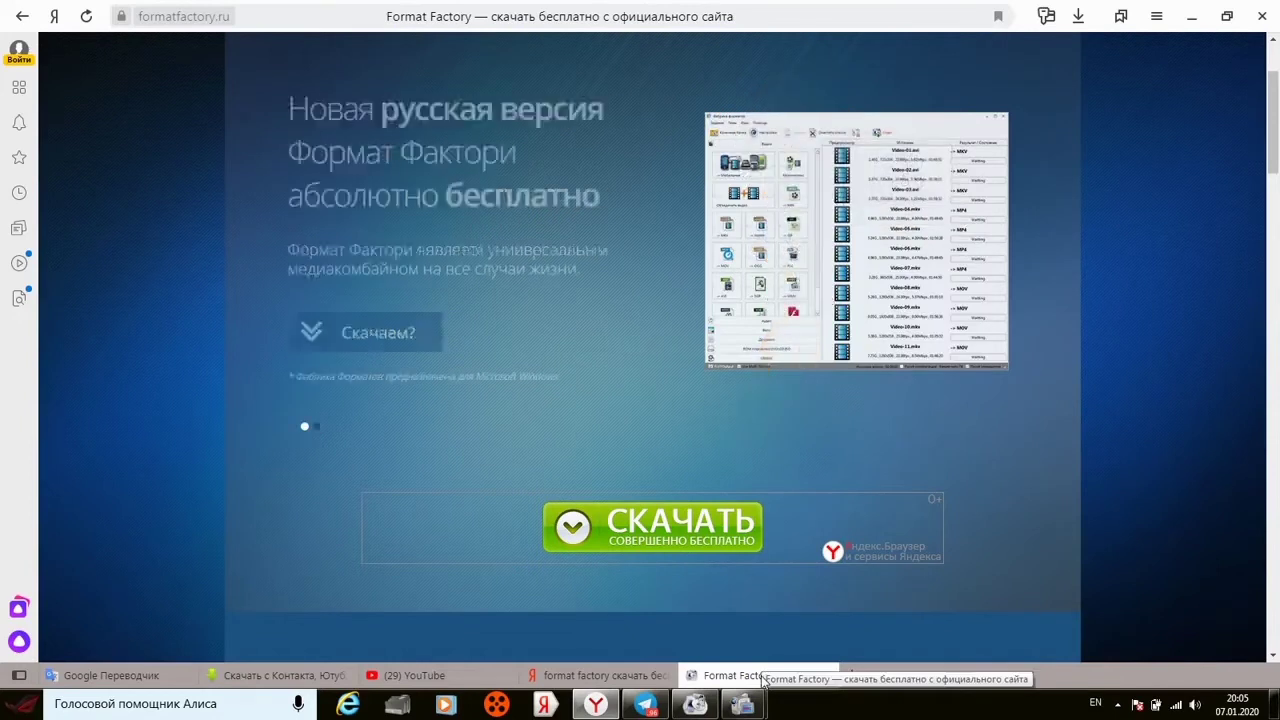
pyautogui.scroll(2, 762, 680)
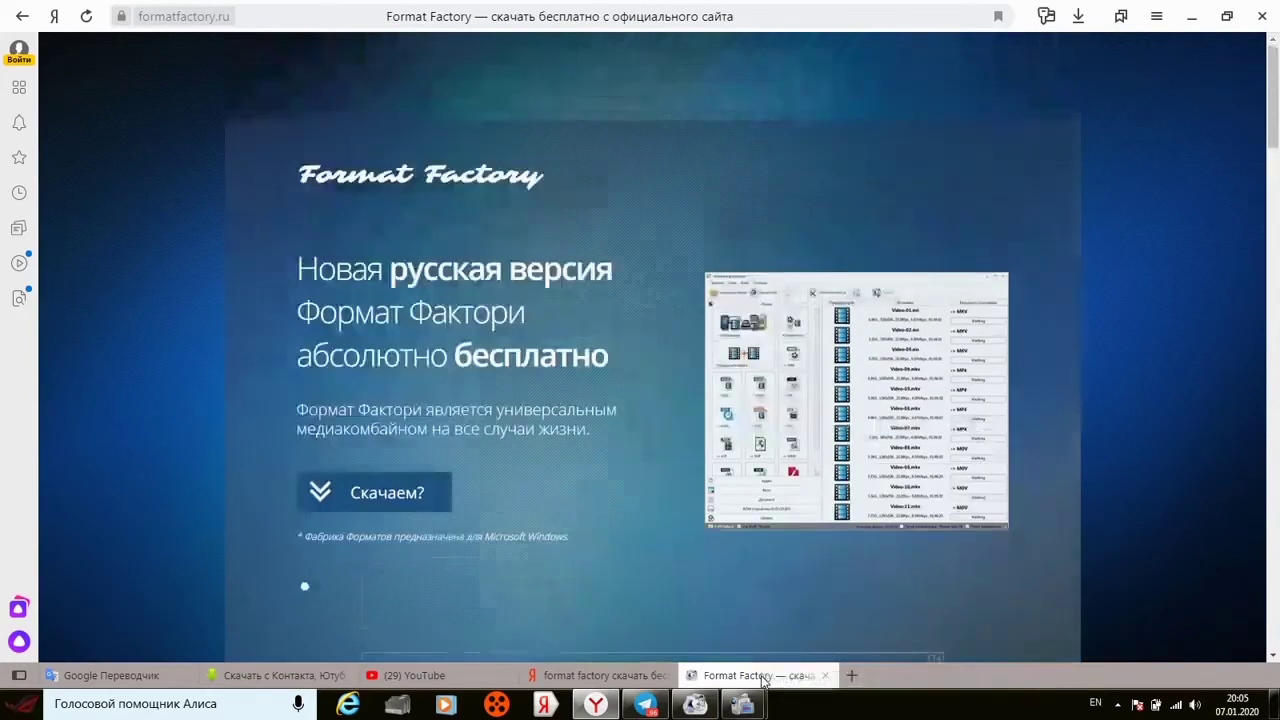
# Return to the desktop and launch Format Factory from its shortcut
pyautogui.press('super+d')
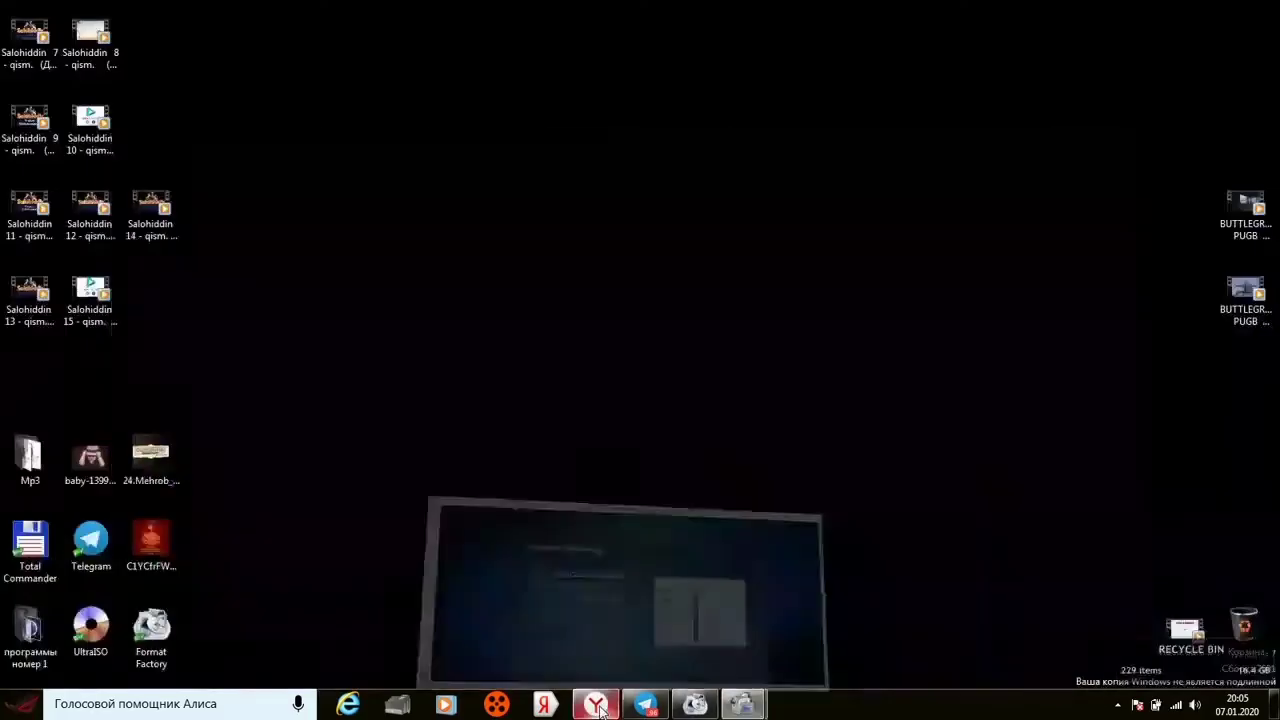
pyautogui.click(152, 634)
pyautogui.doubleClick(152, 634)
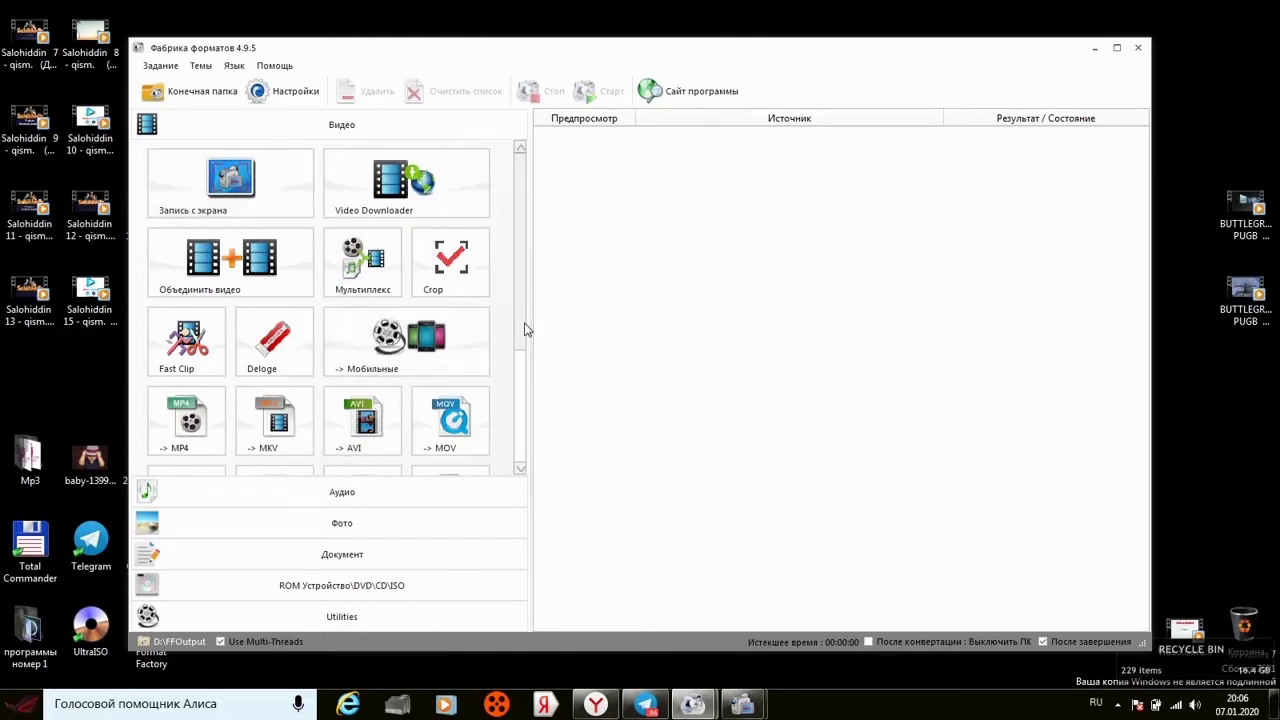
# Open a video conversion to MP4 and add the Salohiddin 11 video file from the desktop to its list
pyautogui.moveTo(520, 325); pyautogui.dragTo(520, 408)
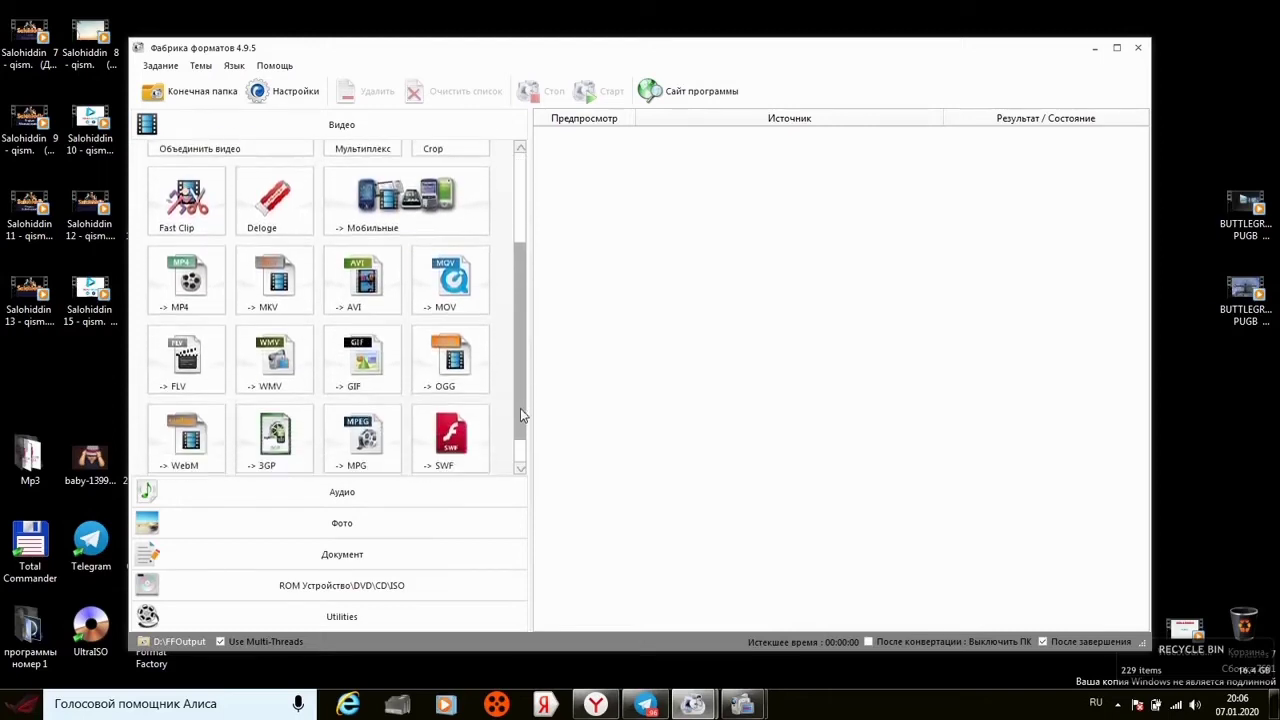
pyautogui.click(193, 289)
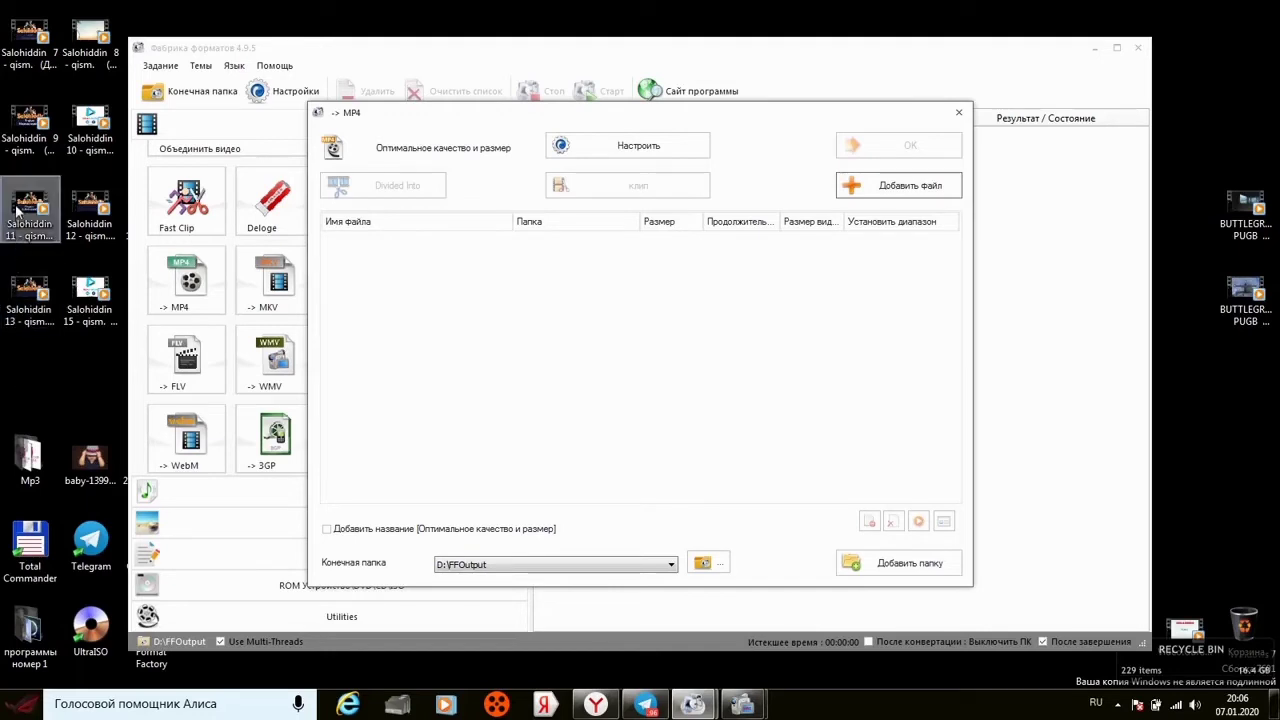
pyautogui.moveTo(17, 210); pyautogui.dragTo(595, 319)
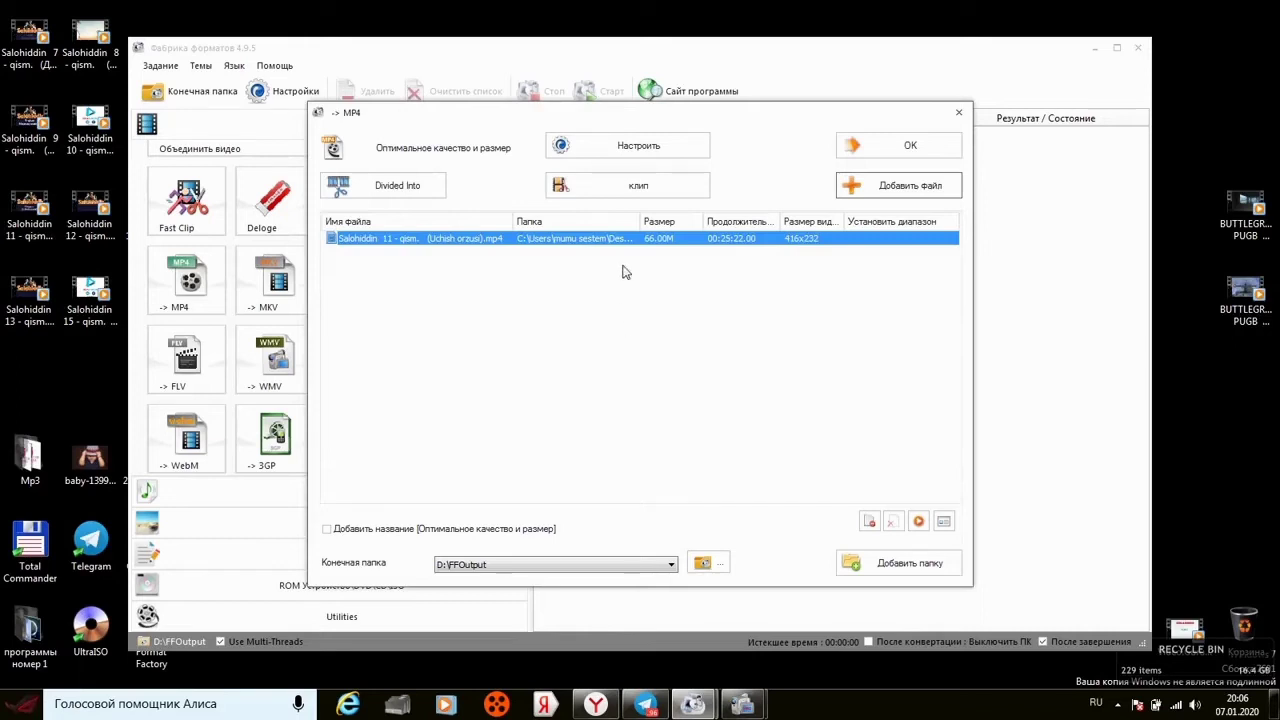
# Open the video settings for the MP4 conversion and set the video size to 1280x720 HD Device
pyautogui.click(613, 149)
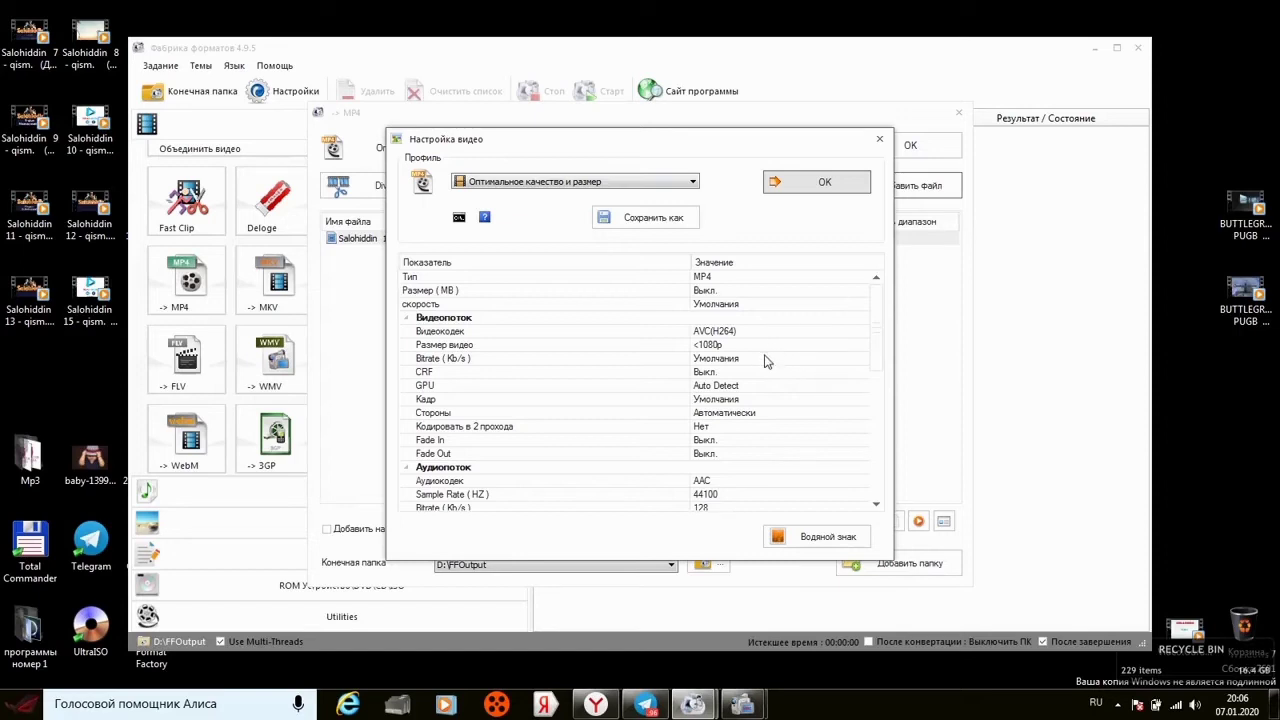
pyautogui.click(784, 280)
pyautogui.click(772, 304)
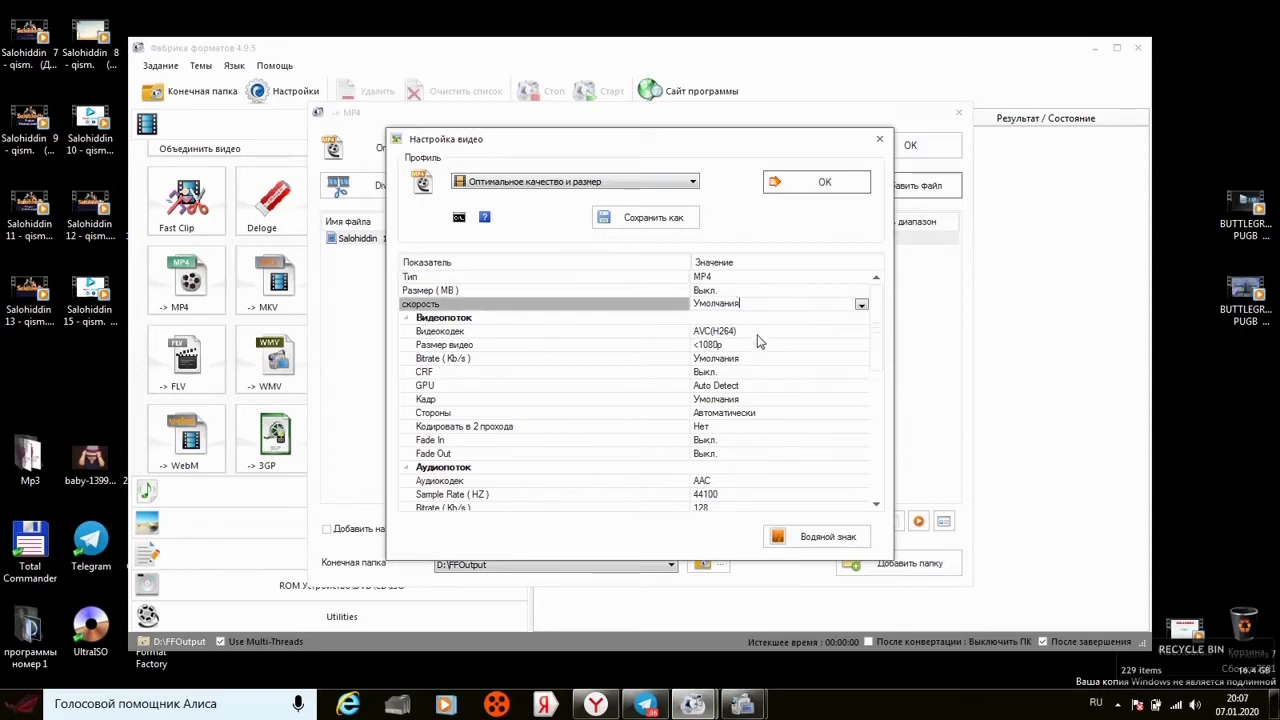
pyautogui.click(757, 334)
pyautogui.click(756, 345)
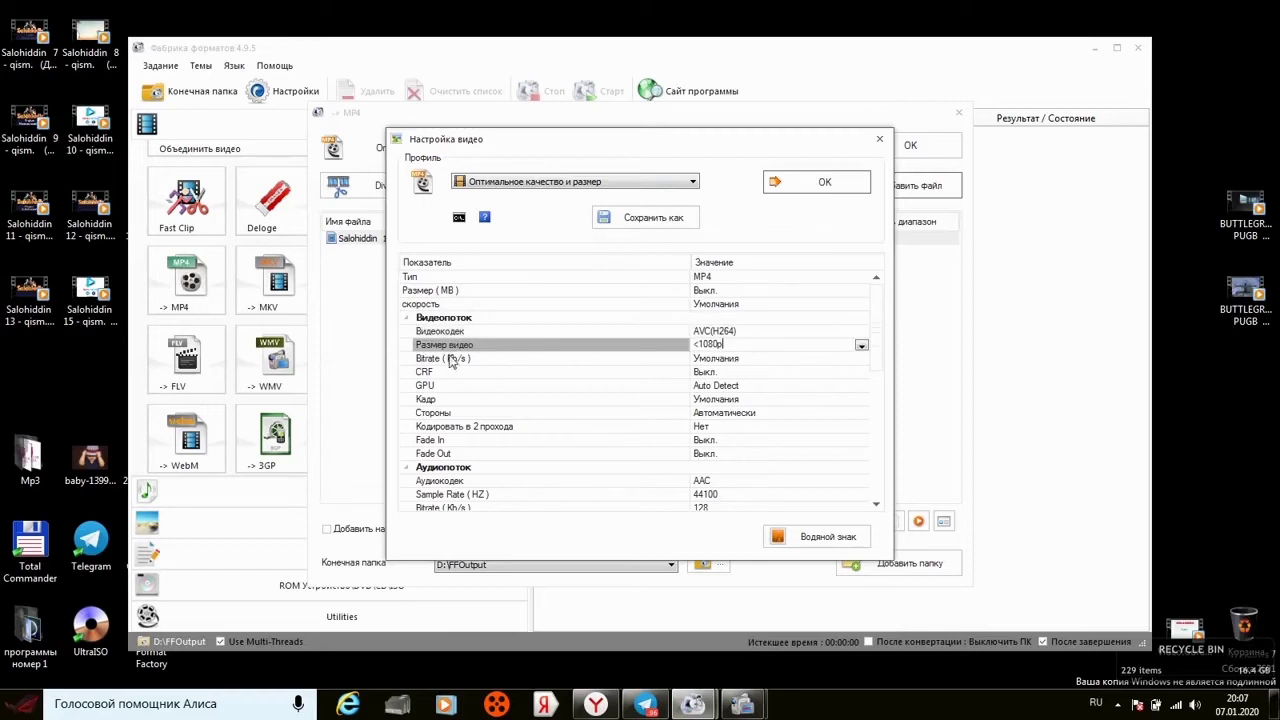
pyautogui.click(861, 345)
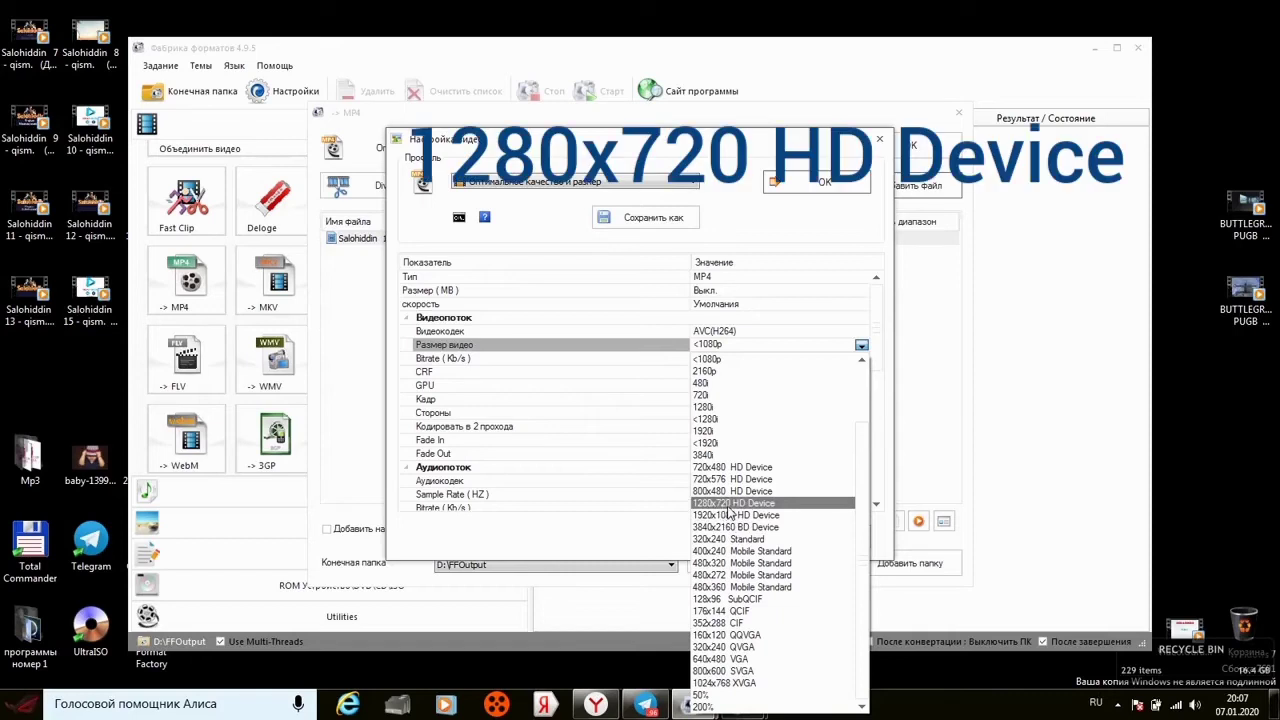
pyautogui.click(734, 503)
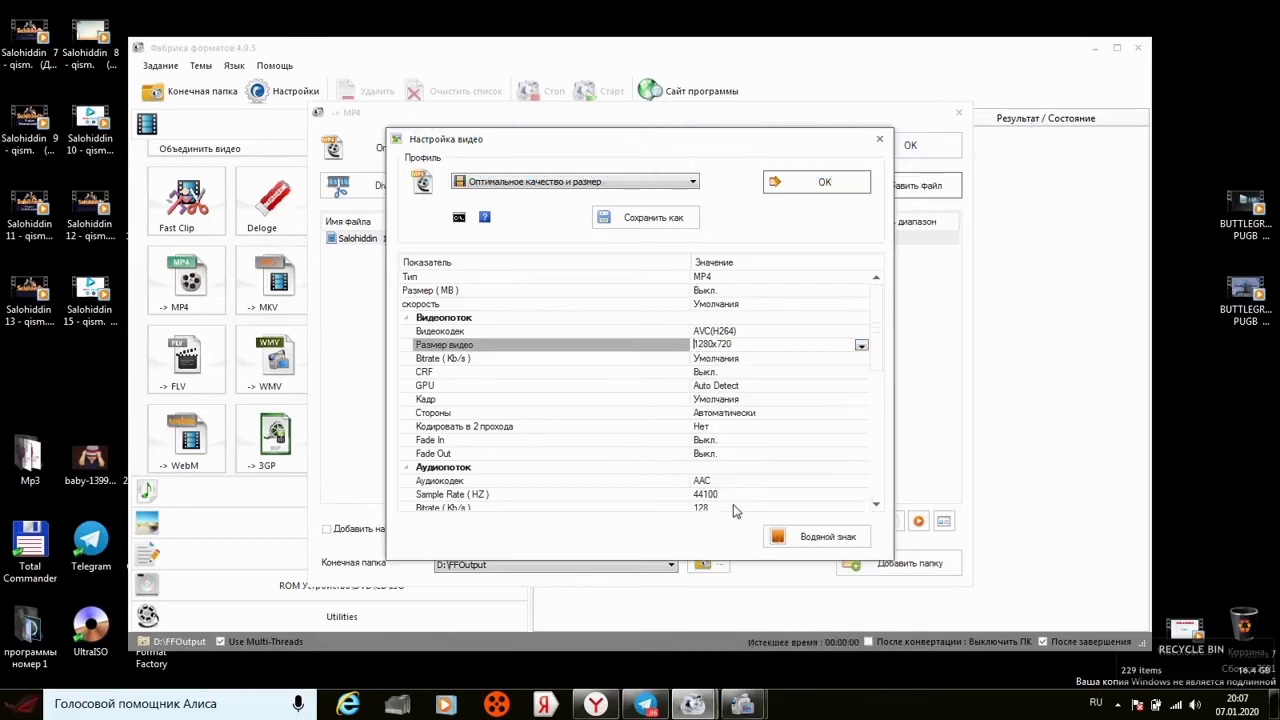
# Set the video stream's bitrate to 256 Kb/s and its CRF to 28
pyautogui.click(706, 359)
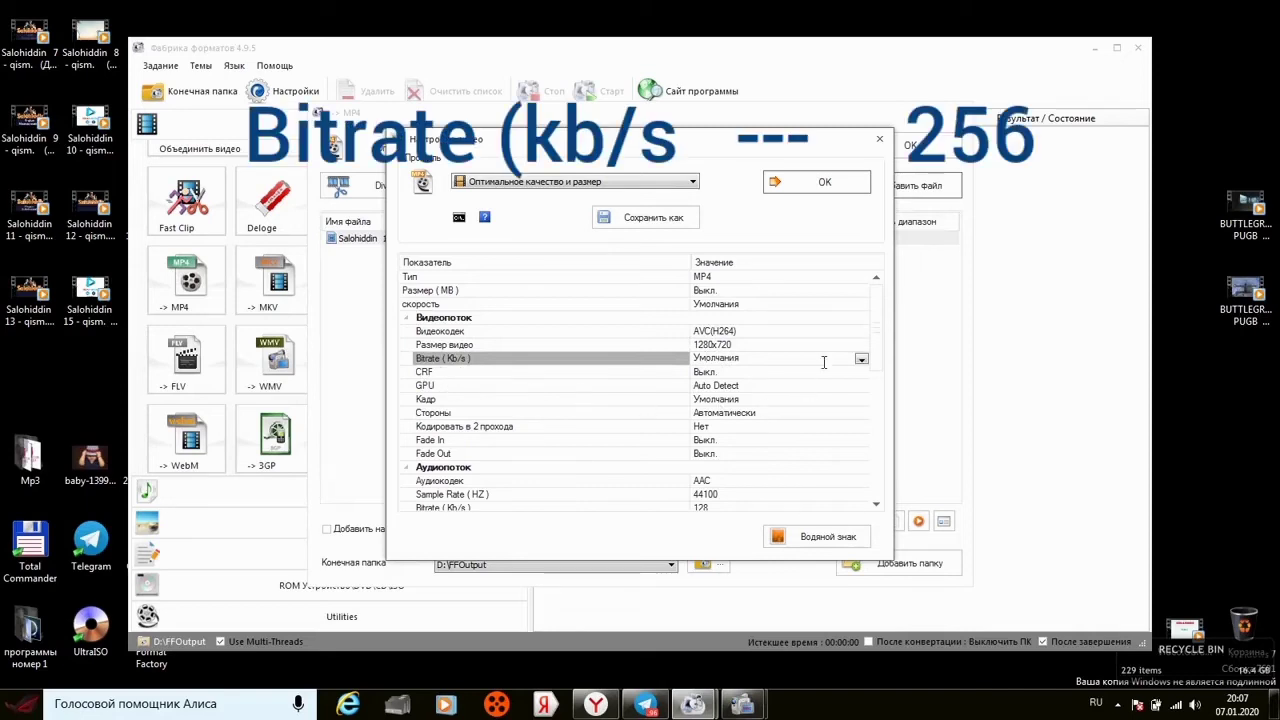
pyautogui.click(862, 360)
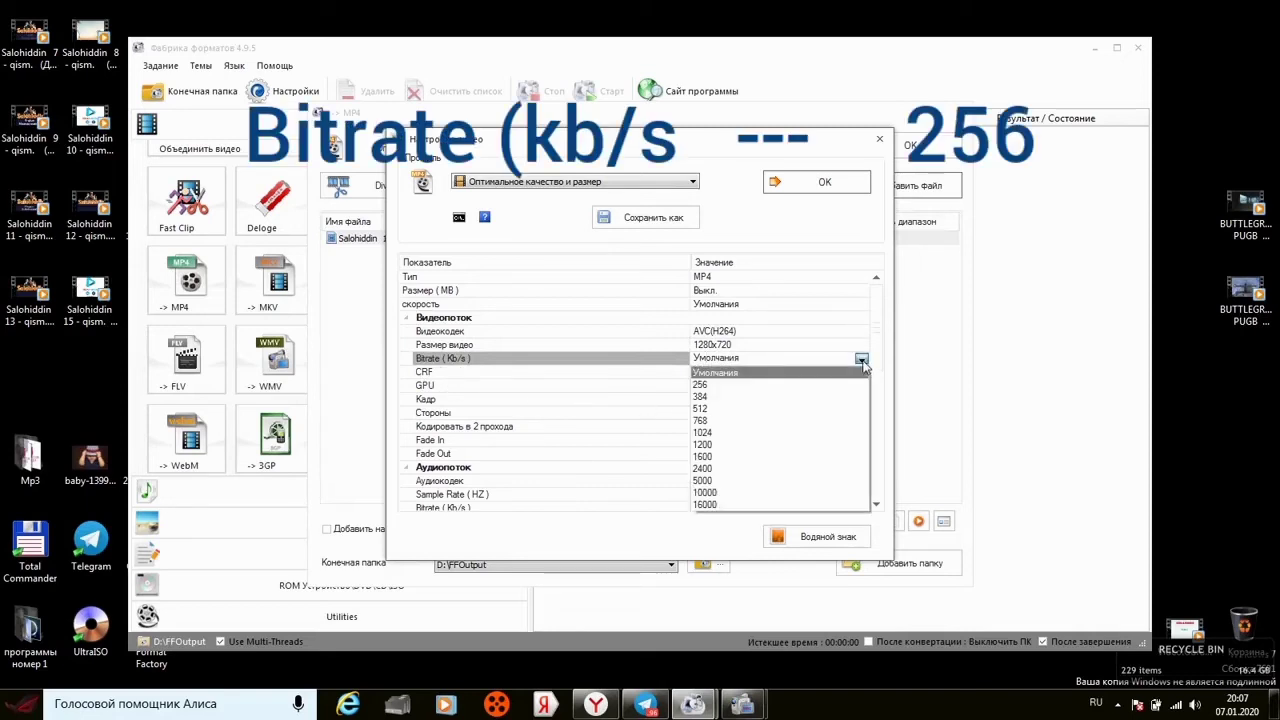
pyautogui.click(742, 385)
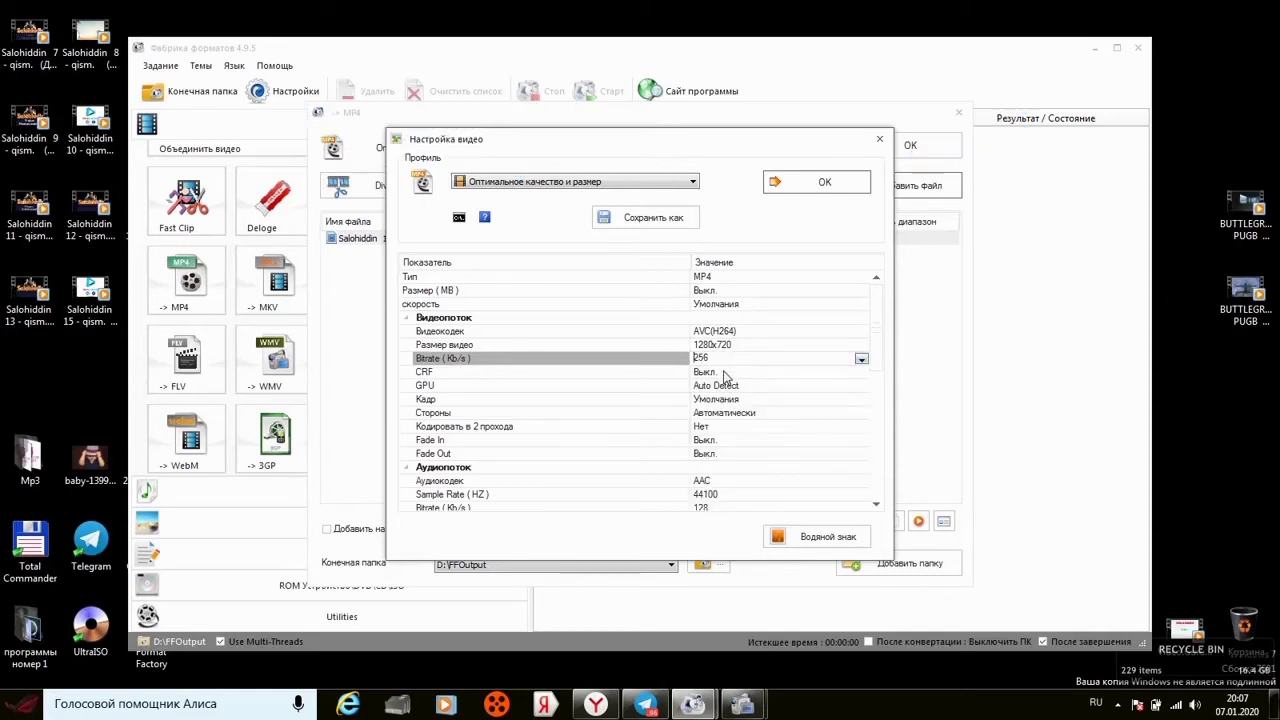
pyautogui.click(500, 374)
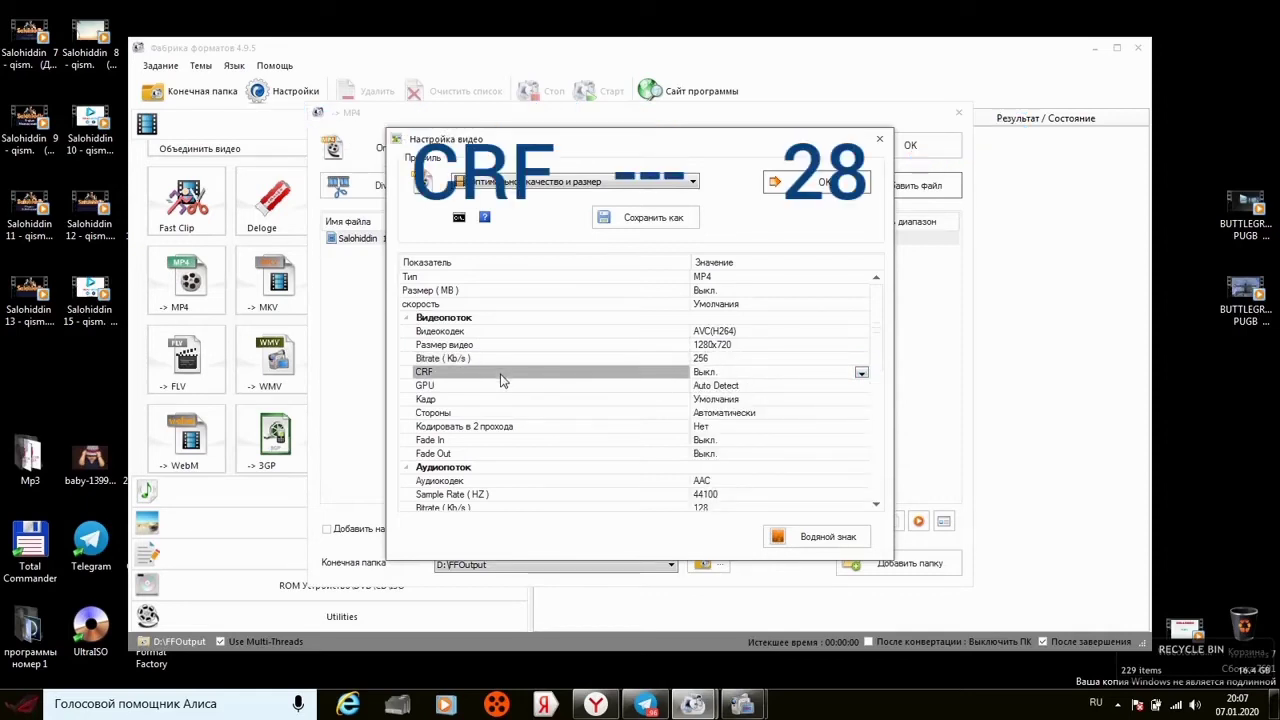
pyautogui.click(861, 372)
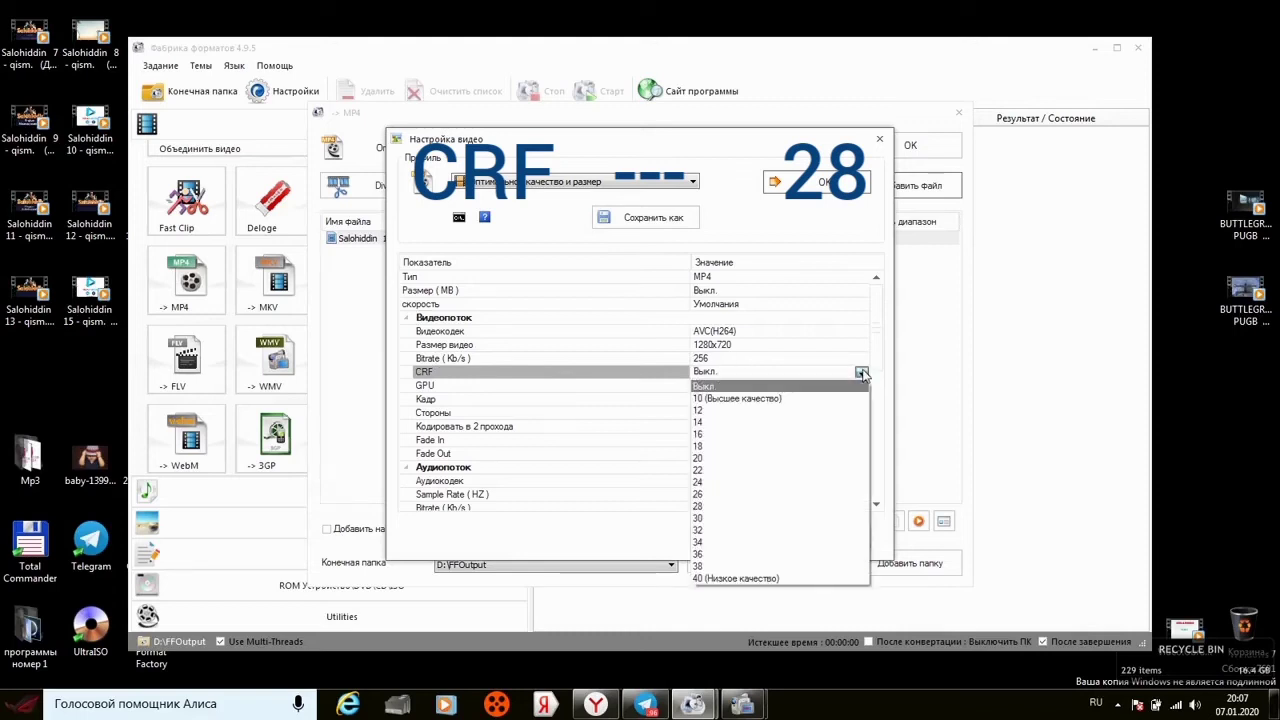
pyautogui.click(703, 507)
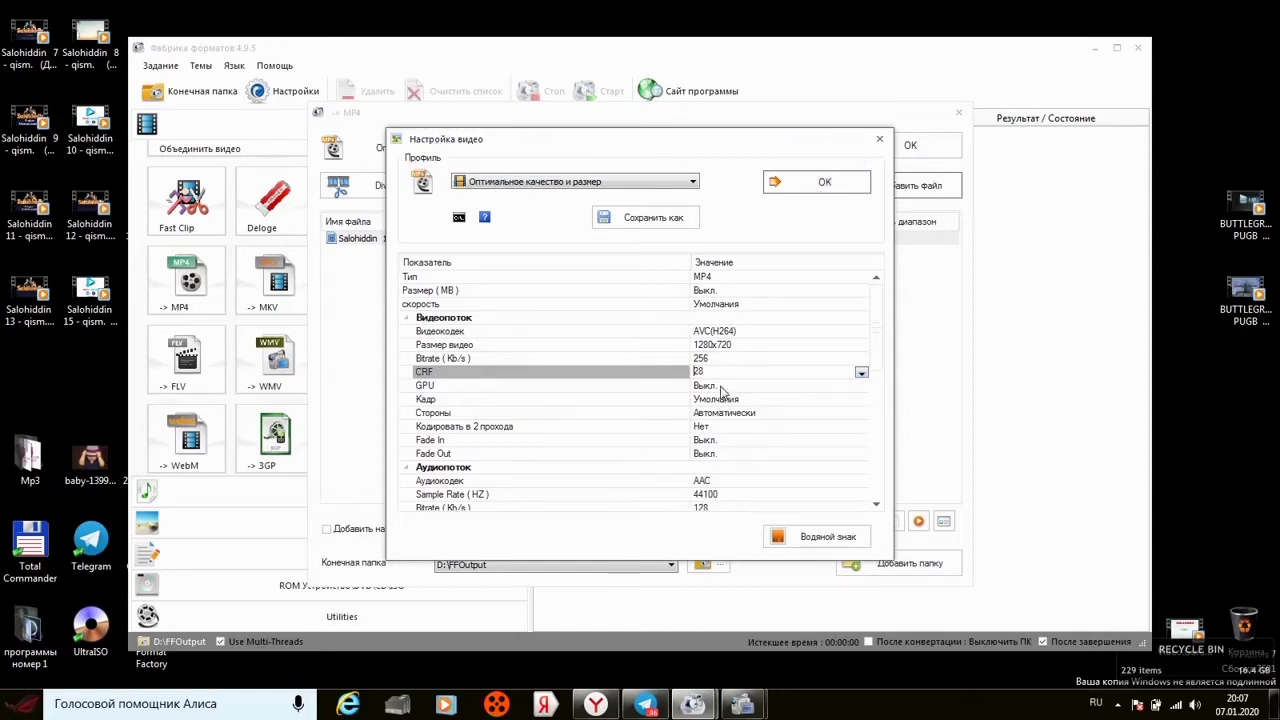
# Set the audio stream's sample rate to 22050 Hz
pyautogui.scroll(-3, 712, 426)
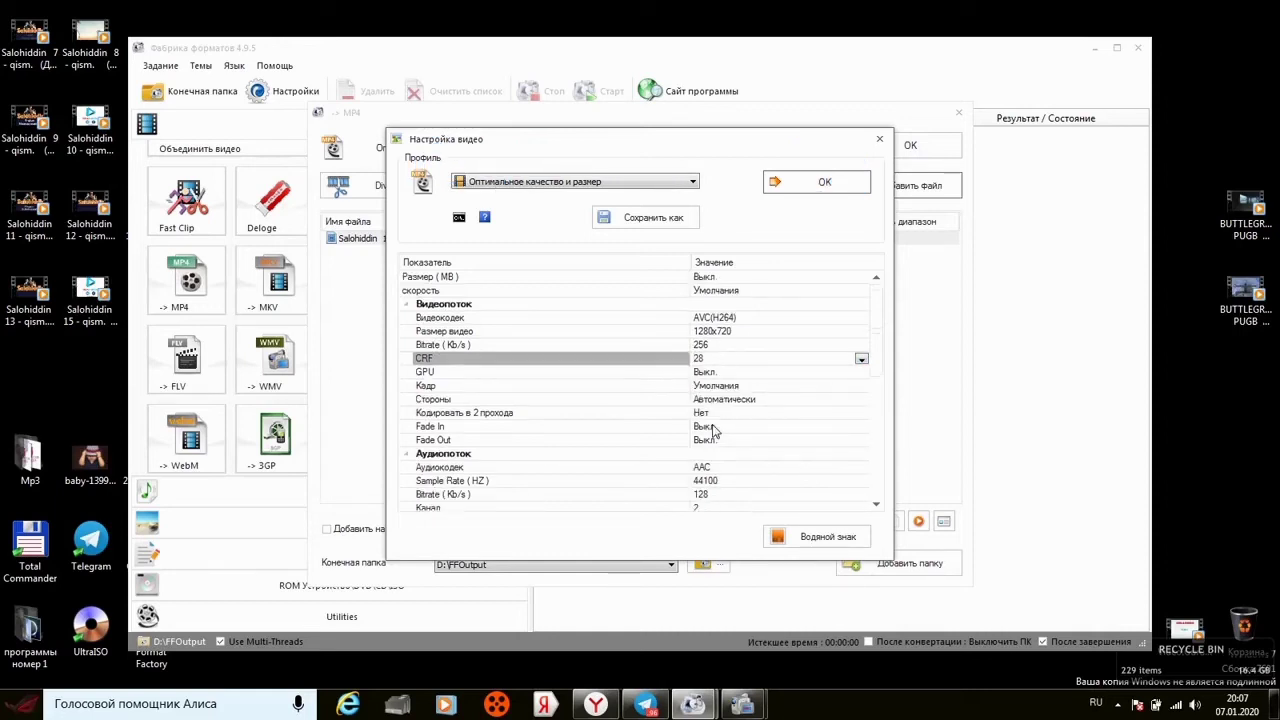
pyautogui.scroll(-2, 712, 426)
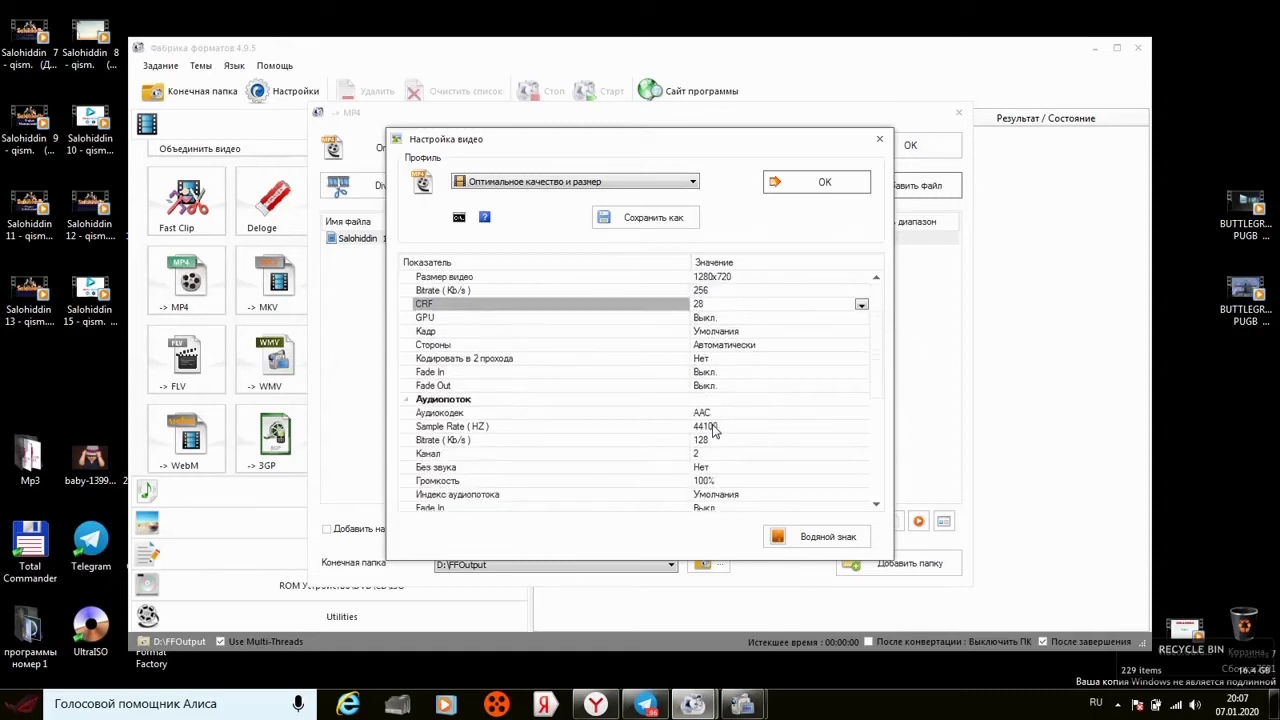
pyautogui.click(716, 417)
pyautogui.click(718, 427)
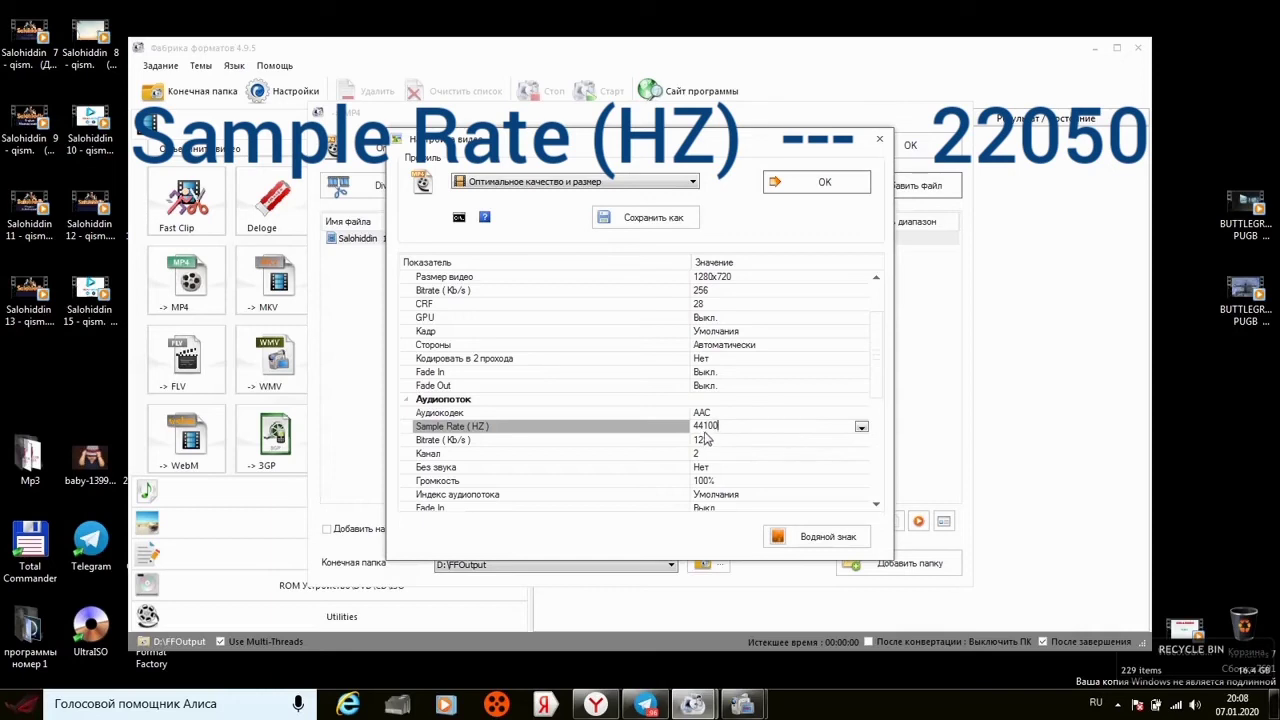
pyautogui.click(861, 428)
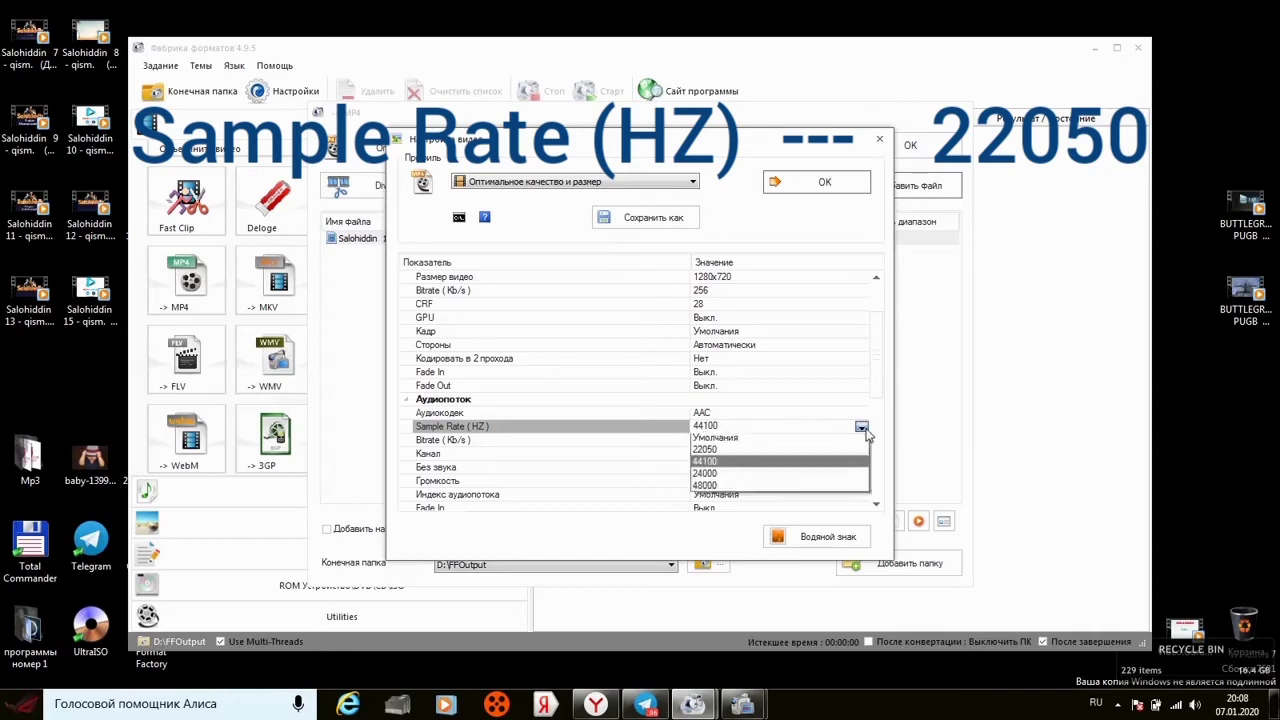
pyautogui.click(776, 455)
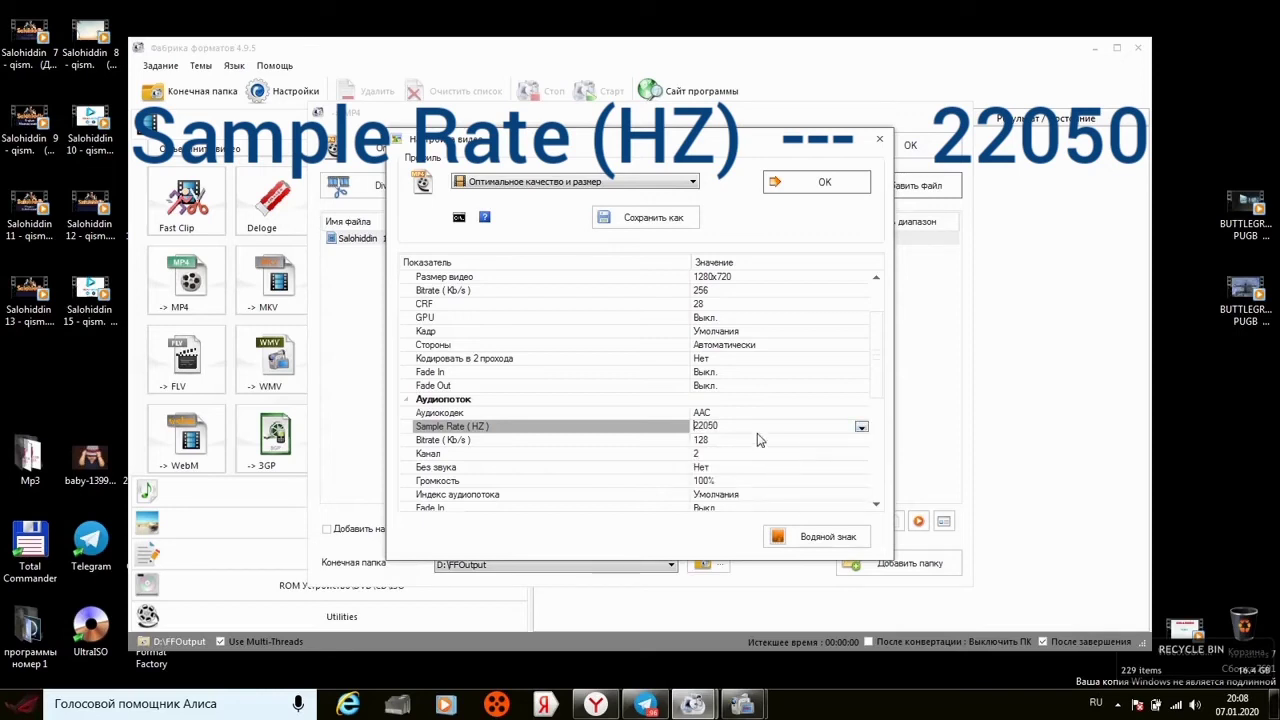
# Set the audio stream's bitrate to 64 Kb/s and review the remaining MP4 conversion settings
pyautogui.click(749, 445)
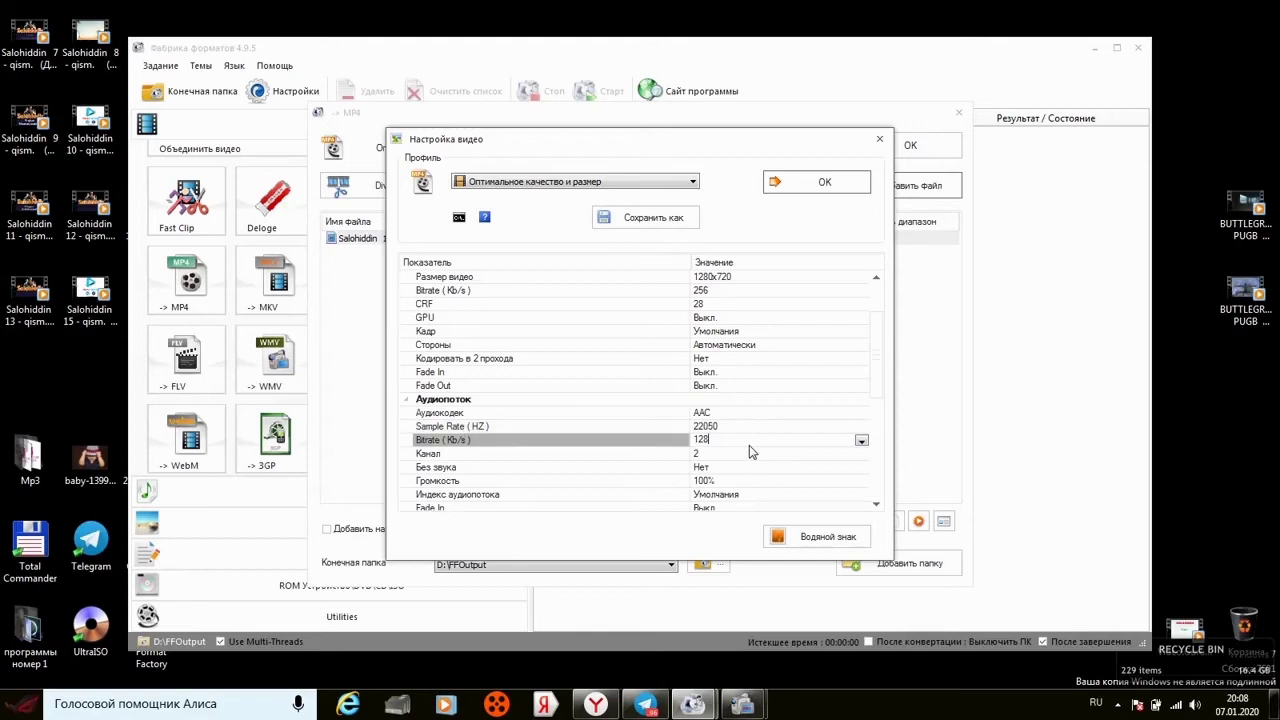
pyautogui.click(861, 441)
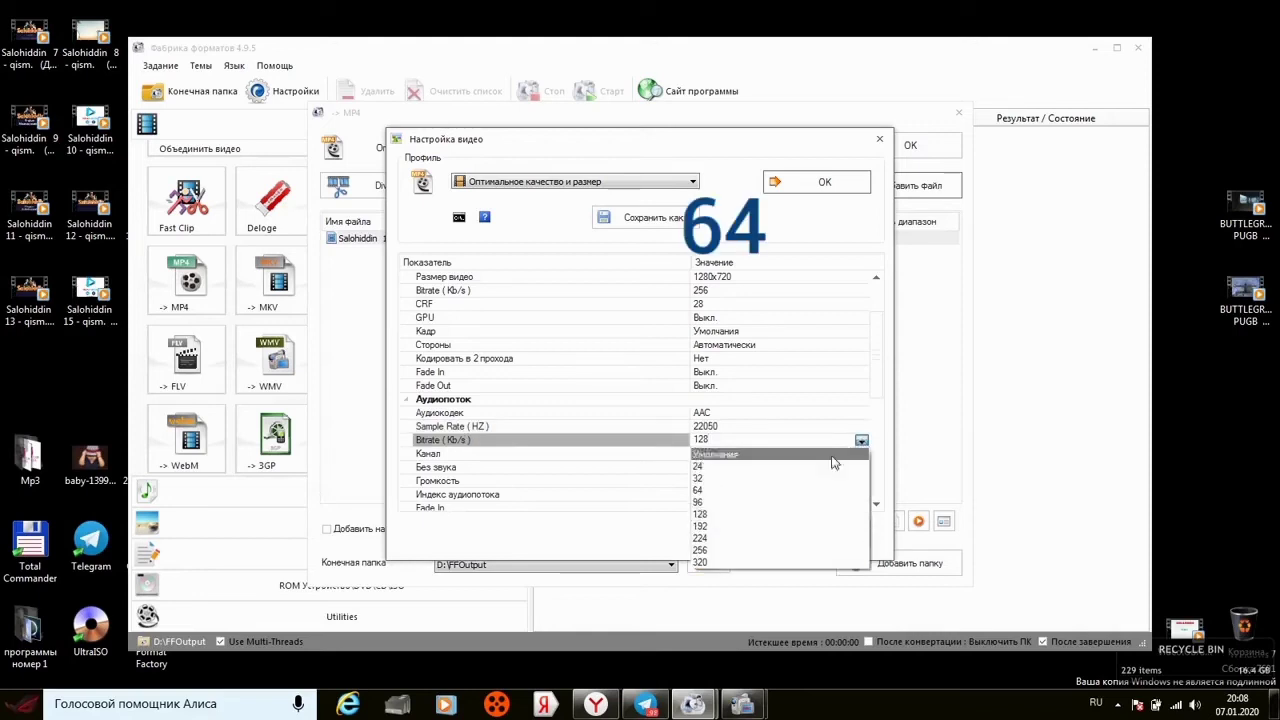
pyautogui.click(765, 492)
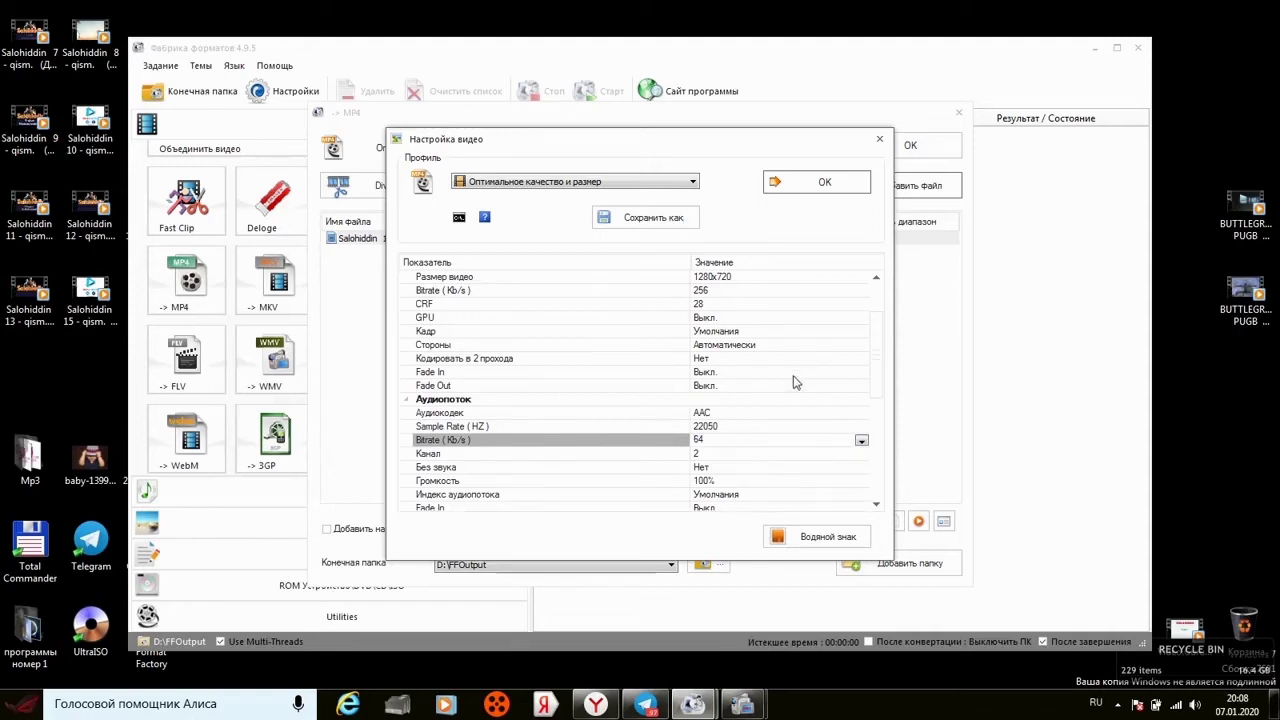
pyautogui.scroll(-3, 790, 383)
pyautogui.scroll(-3, 784, 386)
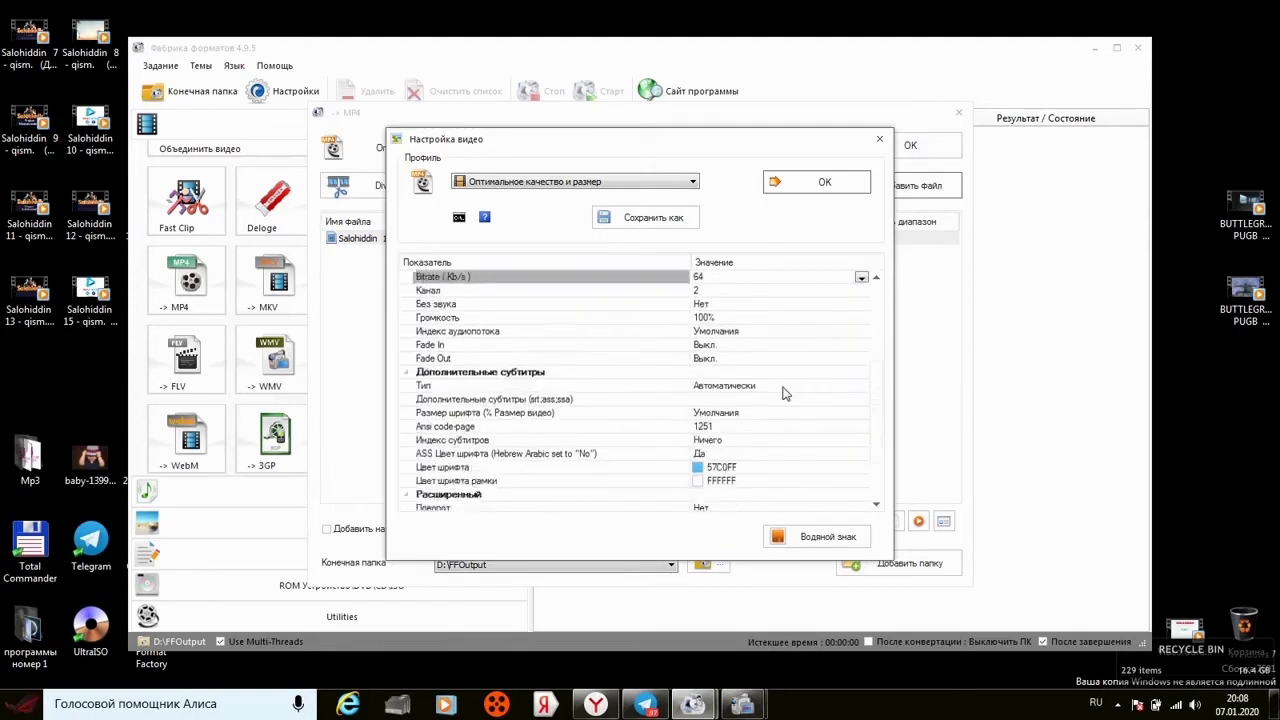
pyautogui.scroll(6, 784, 393)
pyautogui.scroll(2, 784, 393)
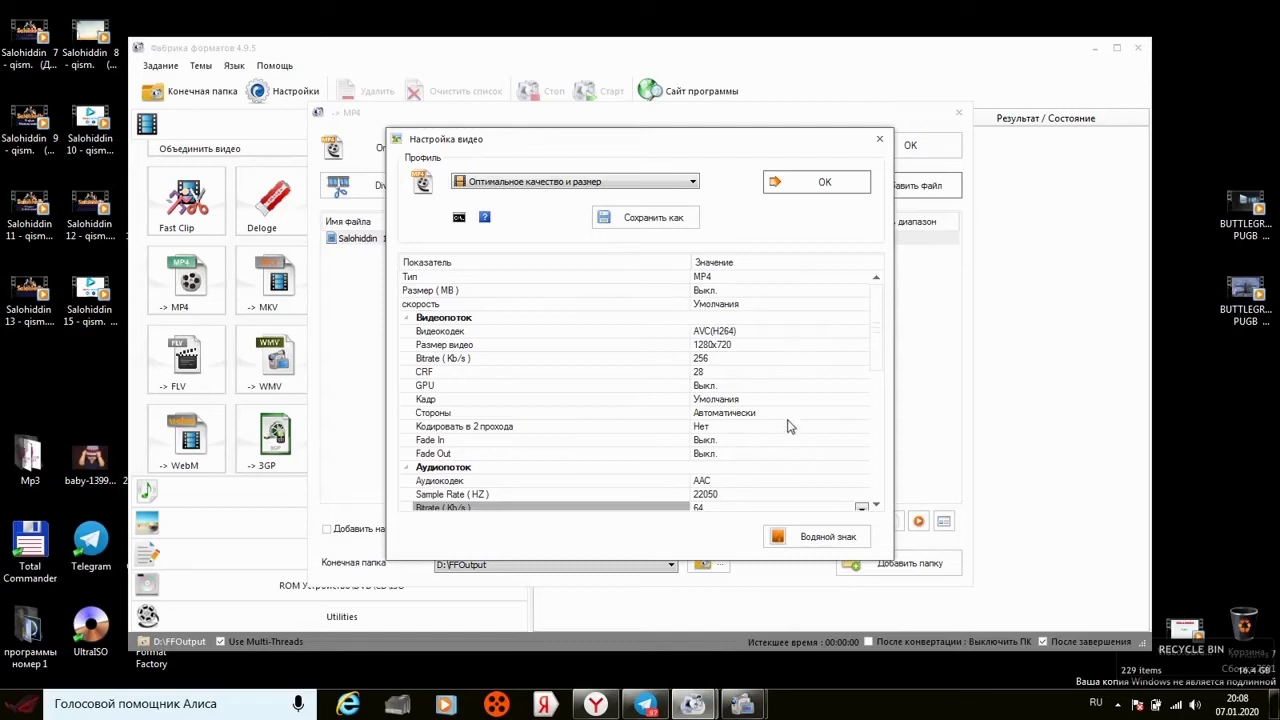
# Accept the video settings, add the Salohiddin 11 MP4 conversion to the task list and start converting
pyautogui.click(815, 186)
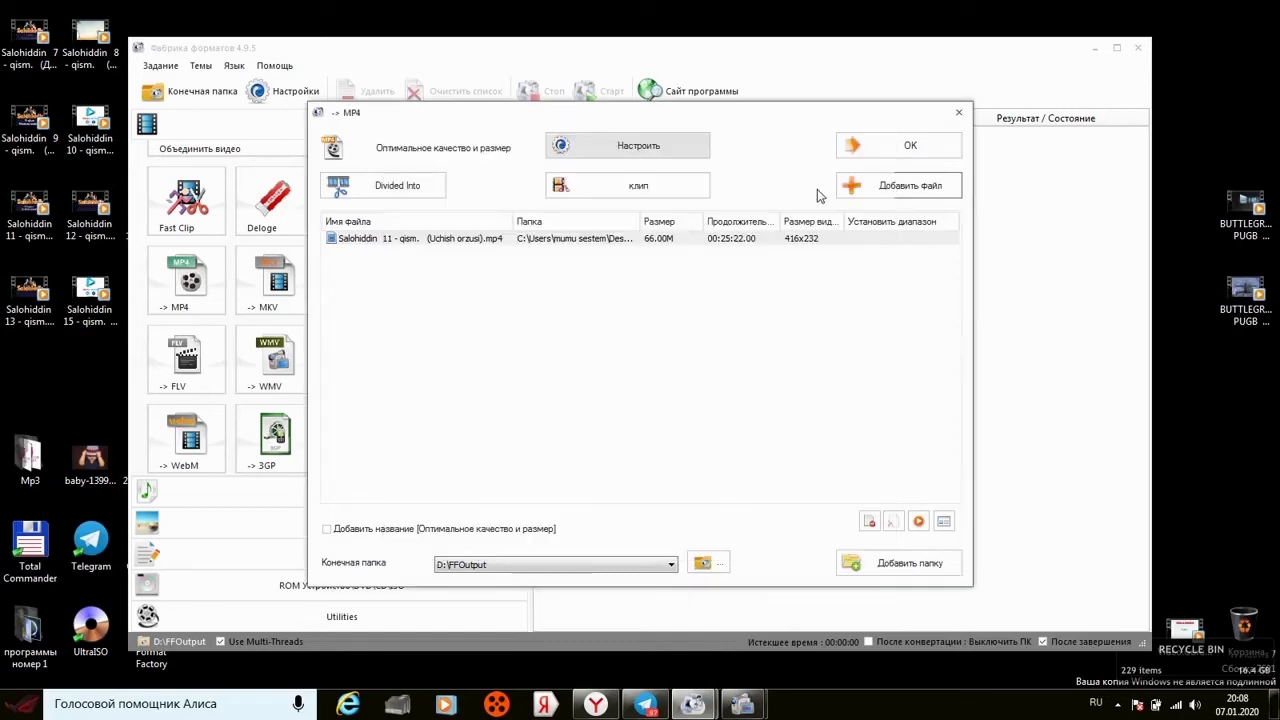
pyautogui.click(895, 150)
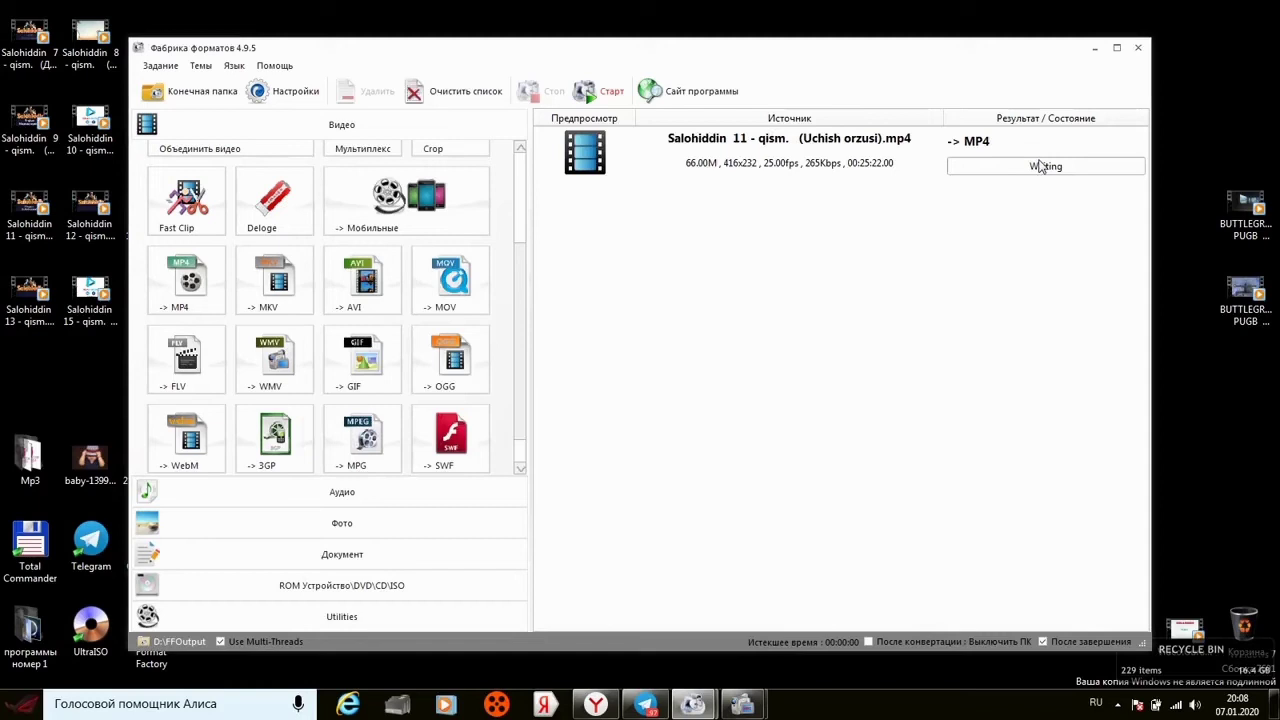
pyautogui.click(607, 94)
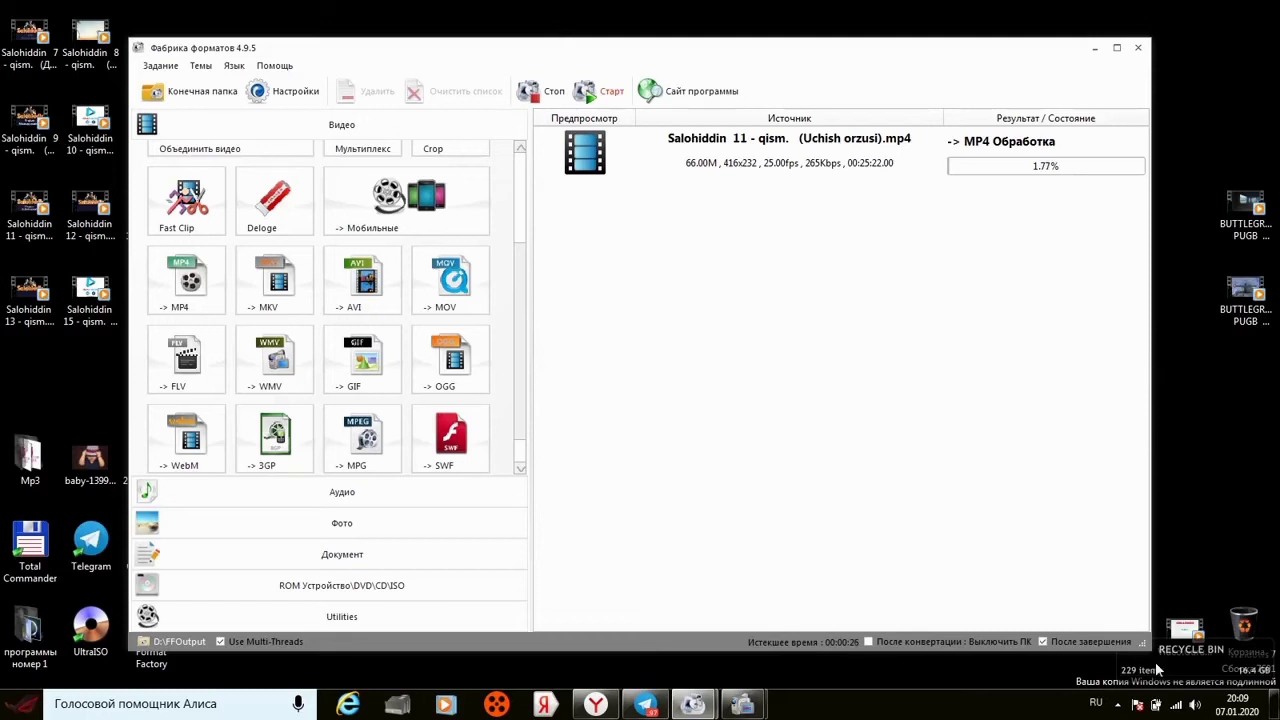
pyautogui.moveTo(742, 704)
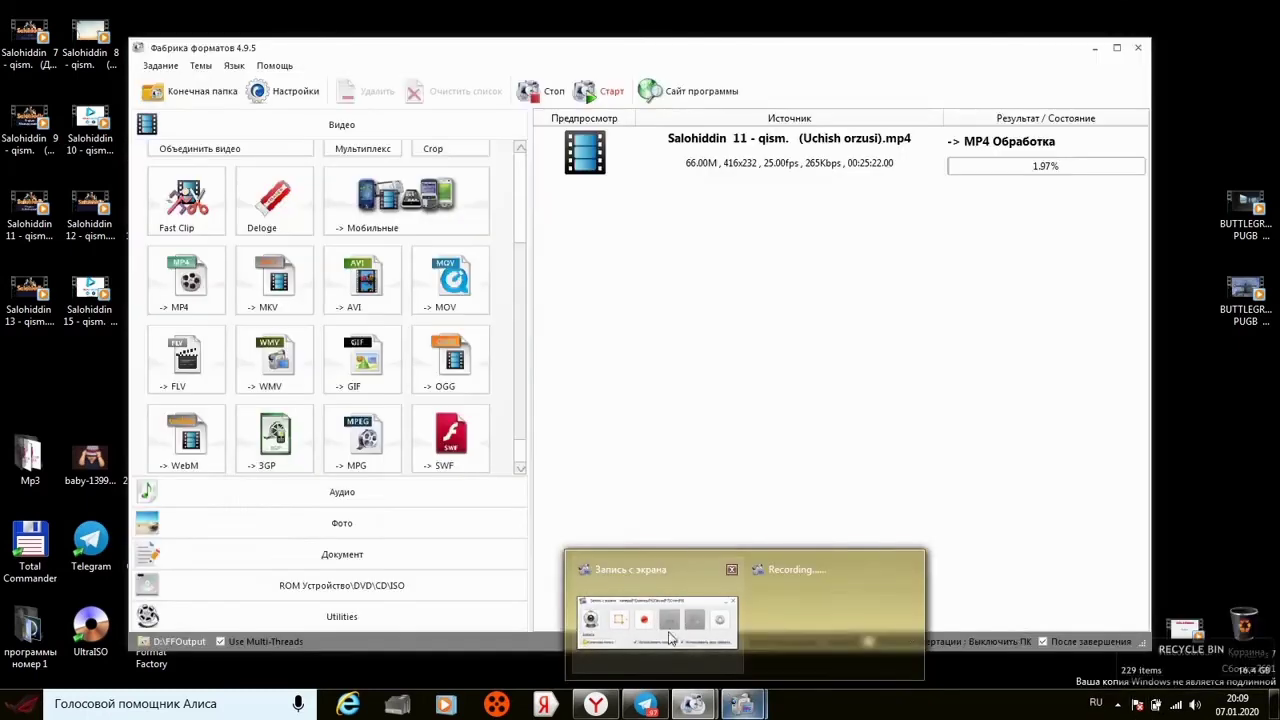
pyautogui.moveTo(651, 628)
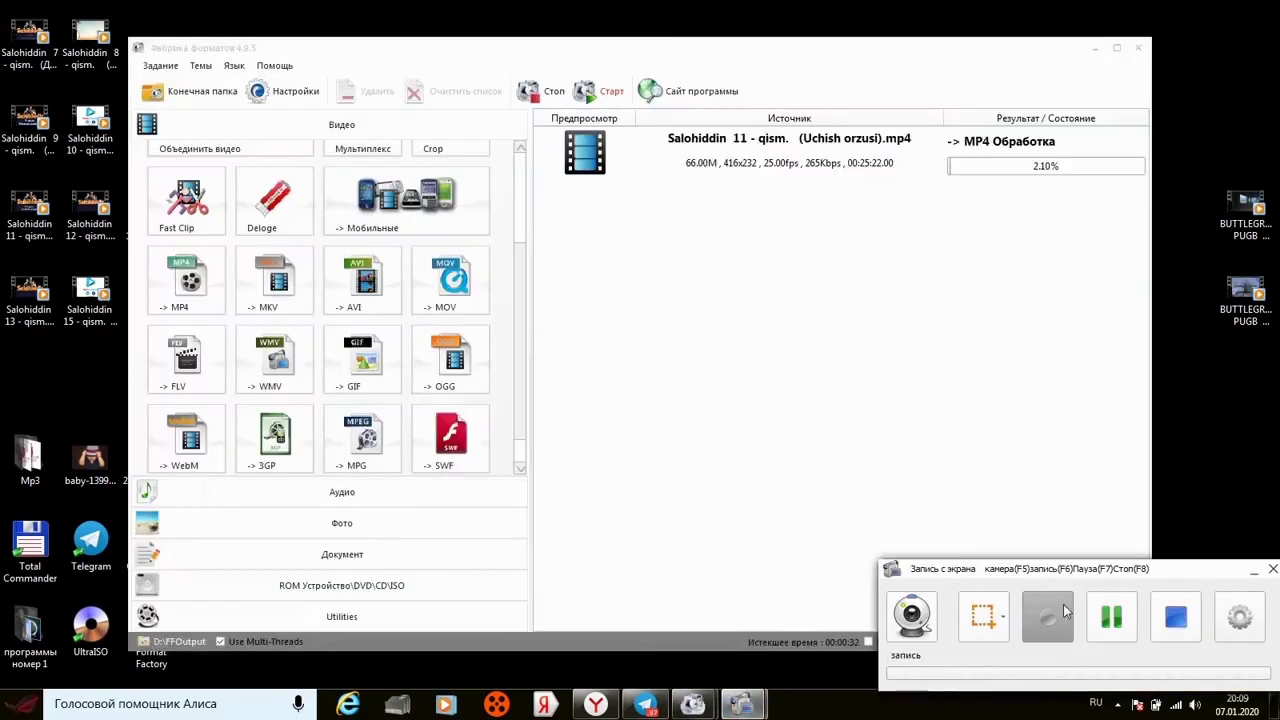
pyautogui.click(1048, 614)
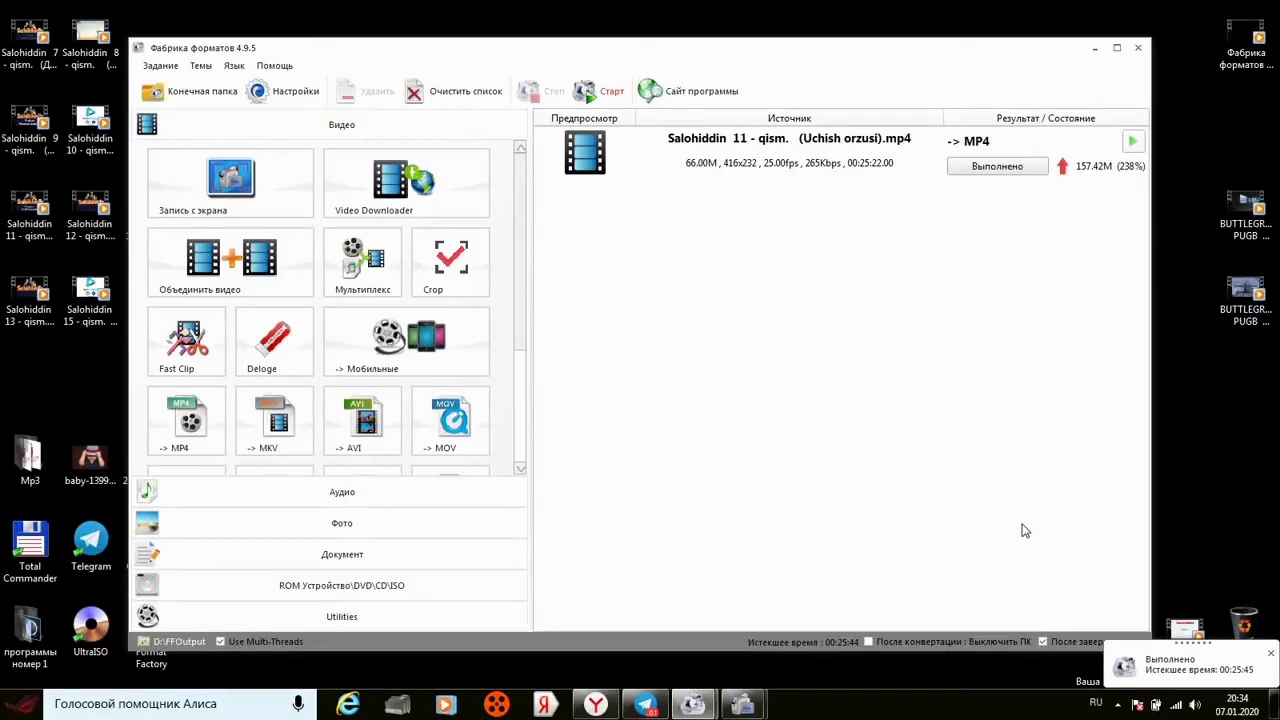
# Open the converted file's output folder, copy the Salohiddin 11 video to the desktop replacing the existing file, and close the folder
pyautogui.click(1100, 147)
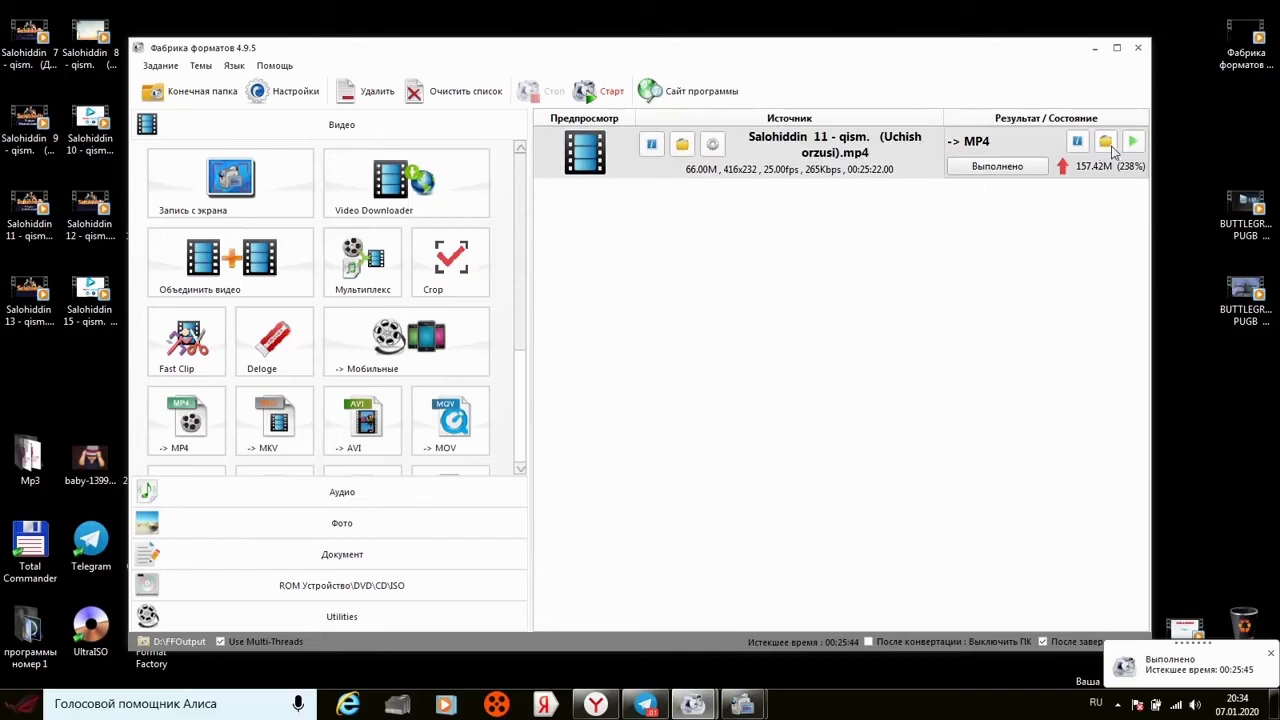
pyautogui.click(1106, 144)
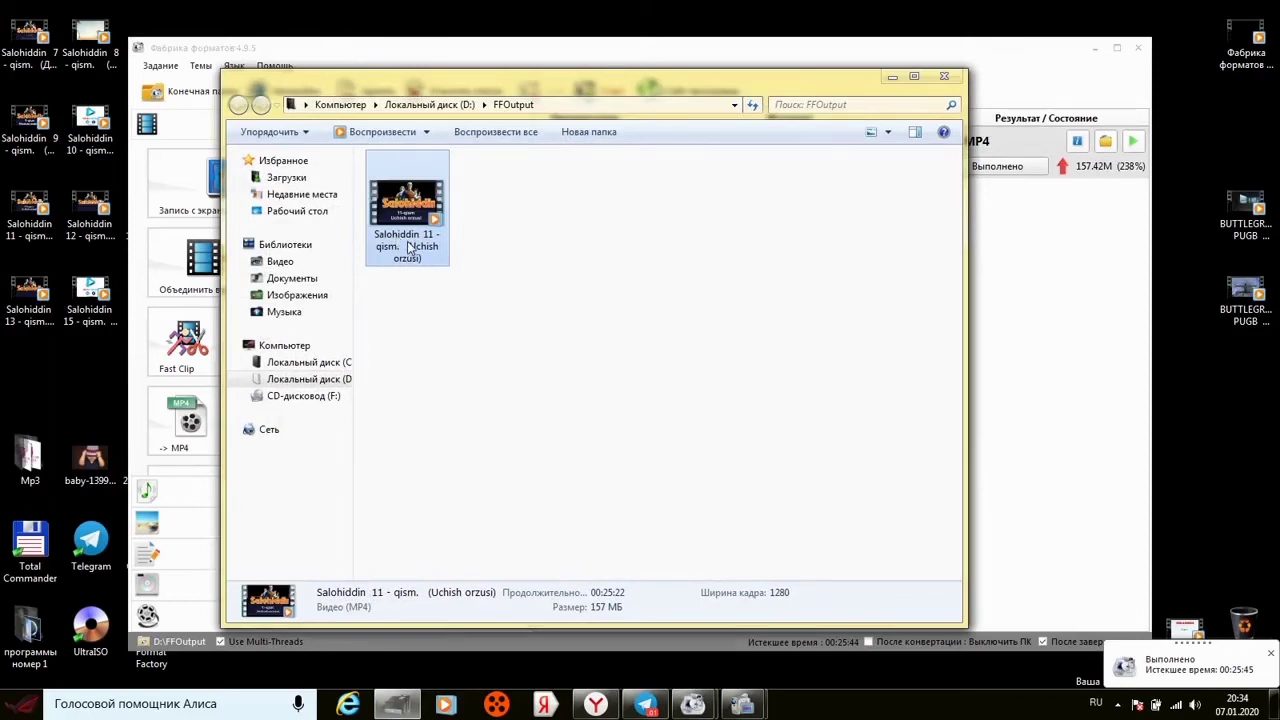
pyautogui.moveTo(407, 248); pyautogui.dragTo(1245, 461)
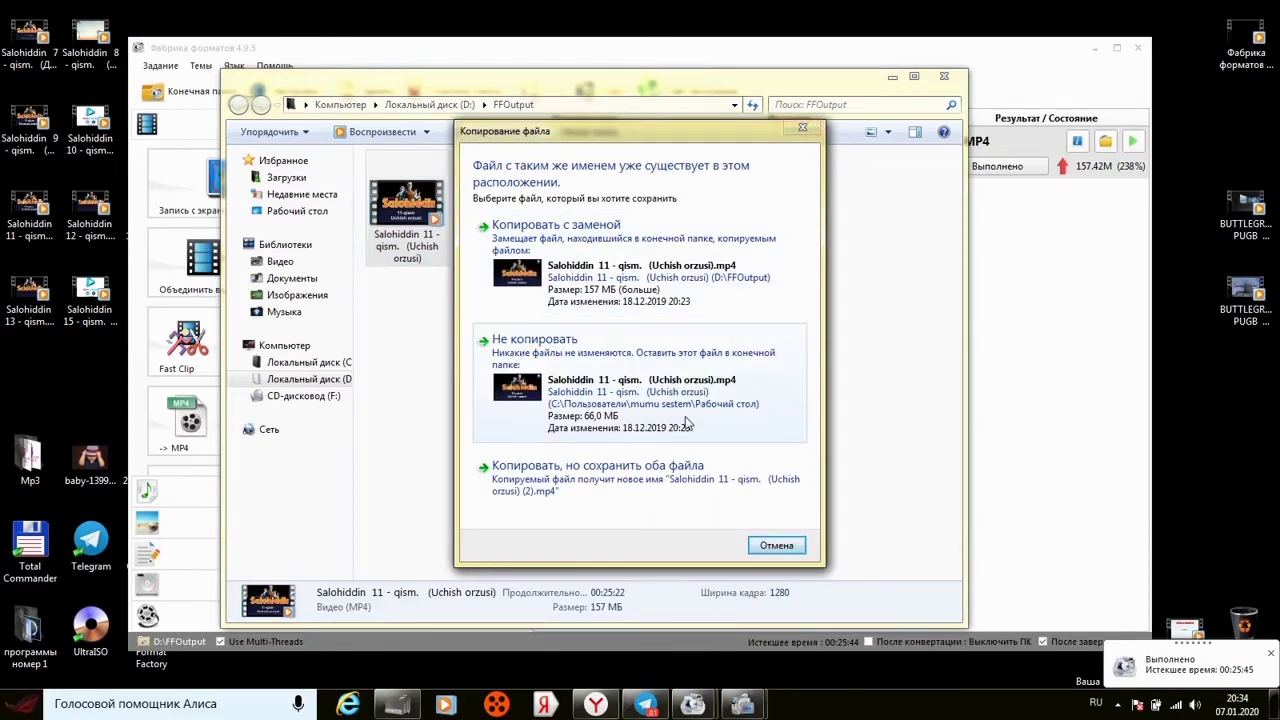
pyautogui.click(660, 302)
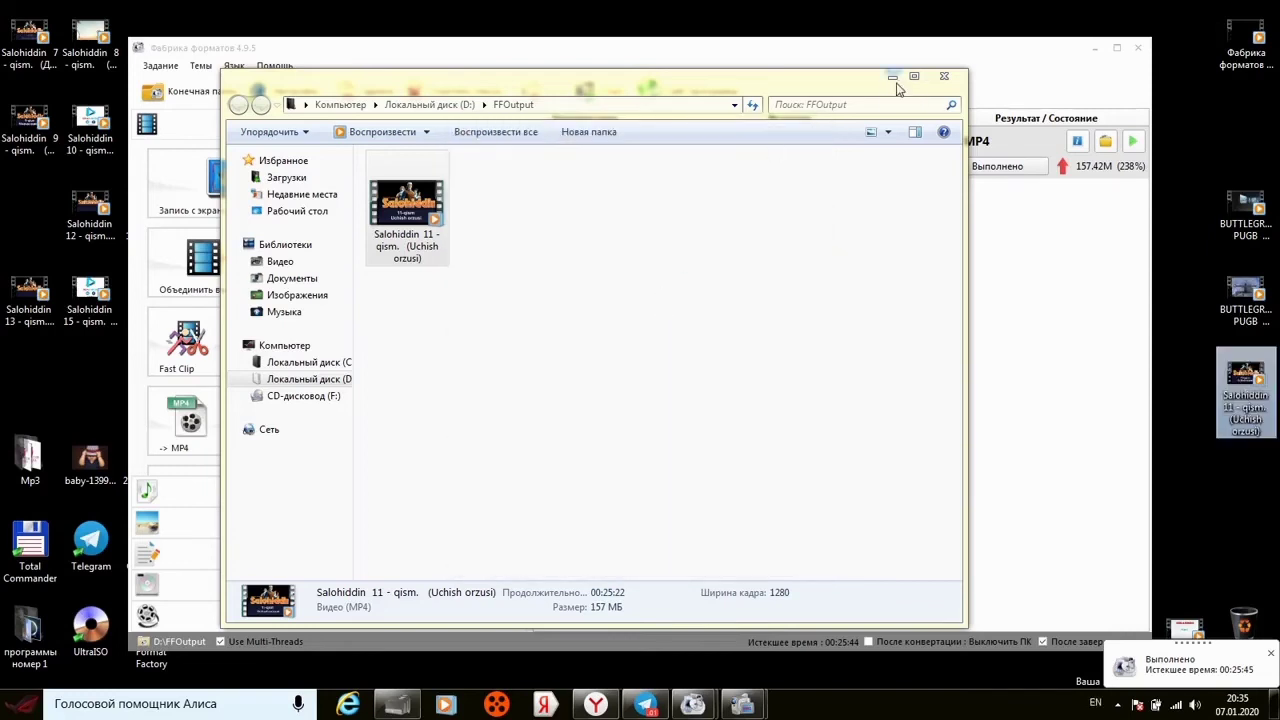
pyautogui.click(943, 77)
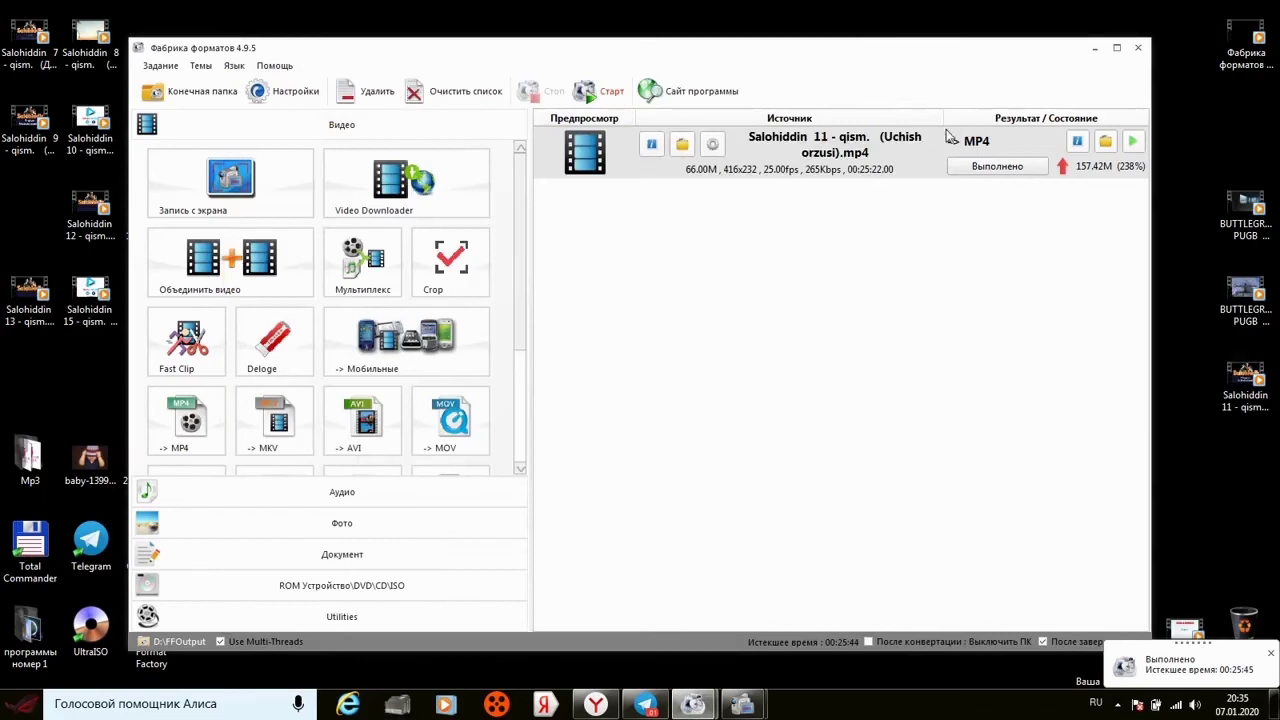
# Minimize the converter and move the Salohiddin 11 video icon to the empty upper middle of the desktop
pyautogui.click(1095, 50)
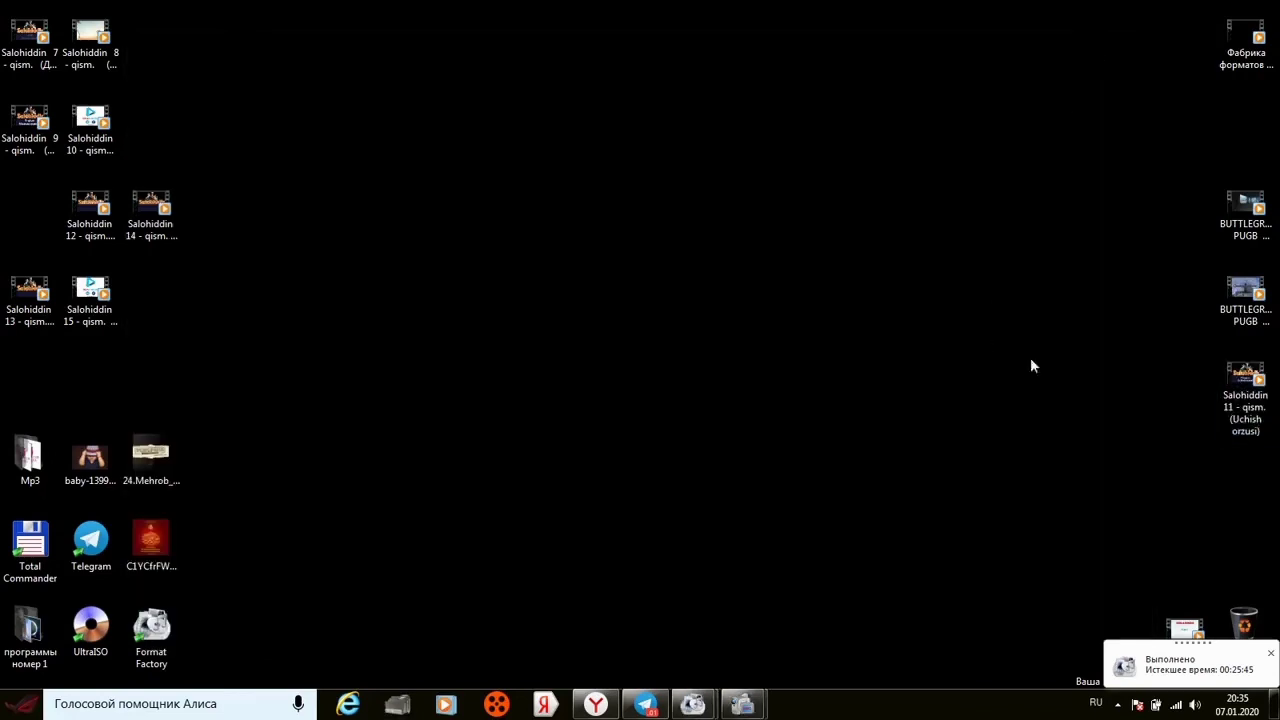
pyautogui.moveTo(1245, 385); pyautogui.dragTo(666, 109)
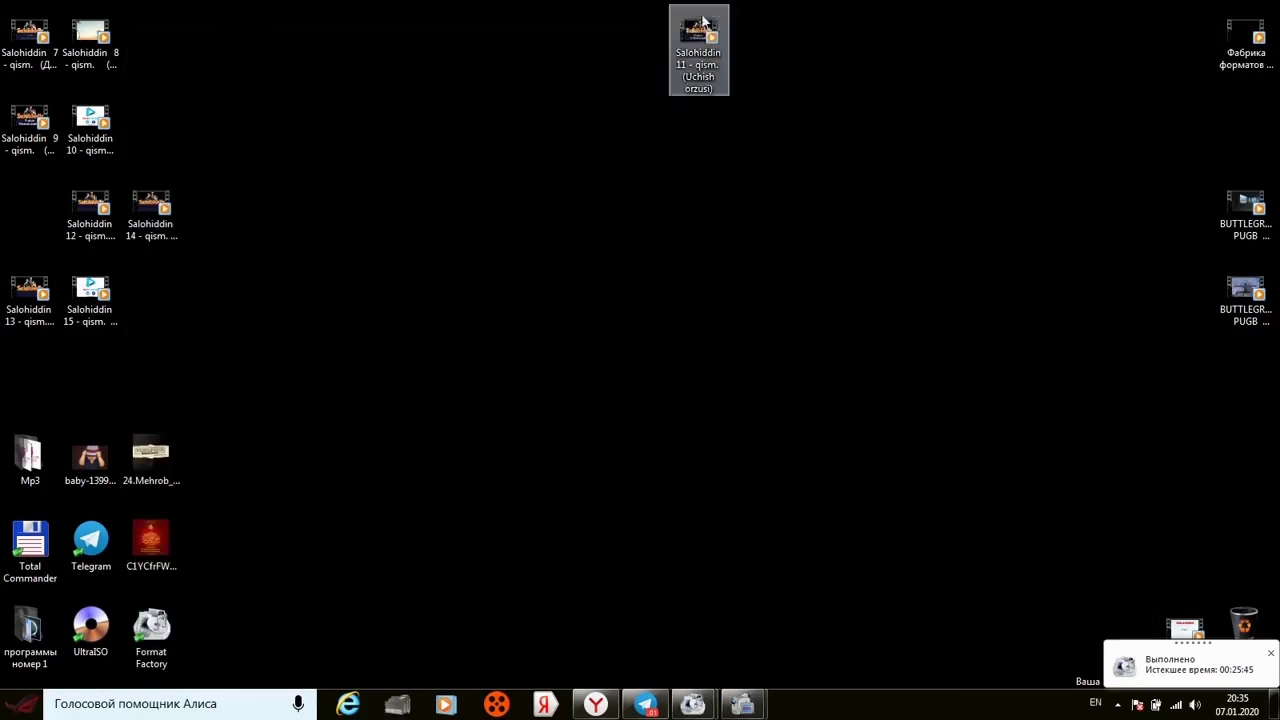
pyautogui.moveTo(706, 46); pyautogui.dragTo(643, 135)
# Play the converted Salohiddin 11 video, skip ahead to about 04:26 and about 07:14, and close the player
pyautogui.doubleClick(643, 150)
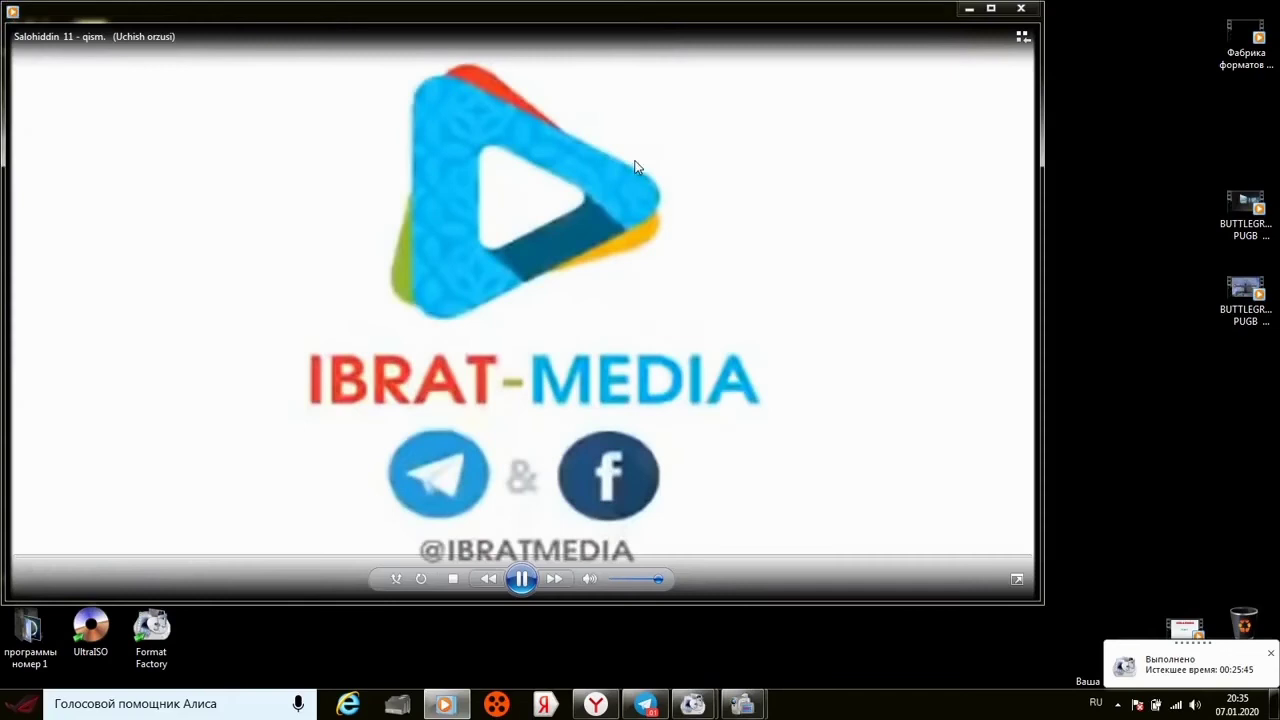
pyautogui.click(199, 558)
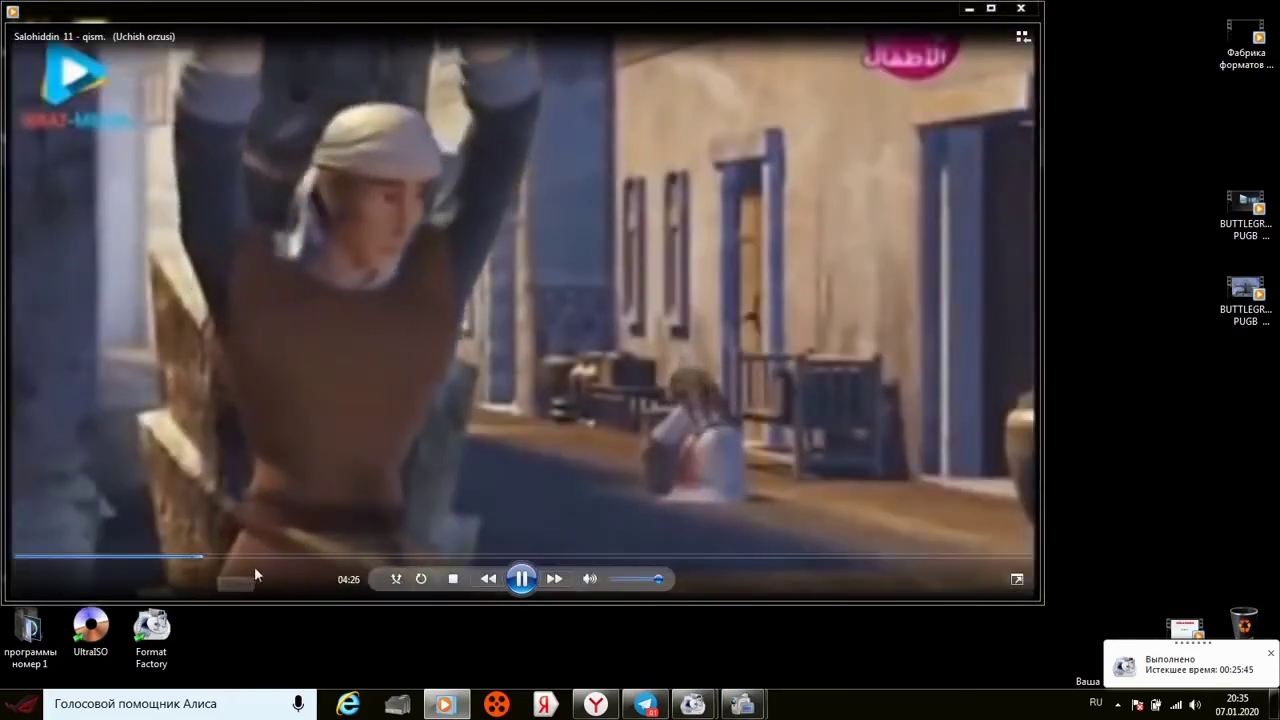
pyautogui.click(305, 557)
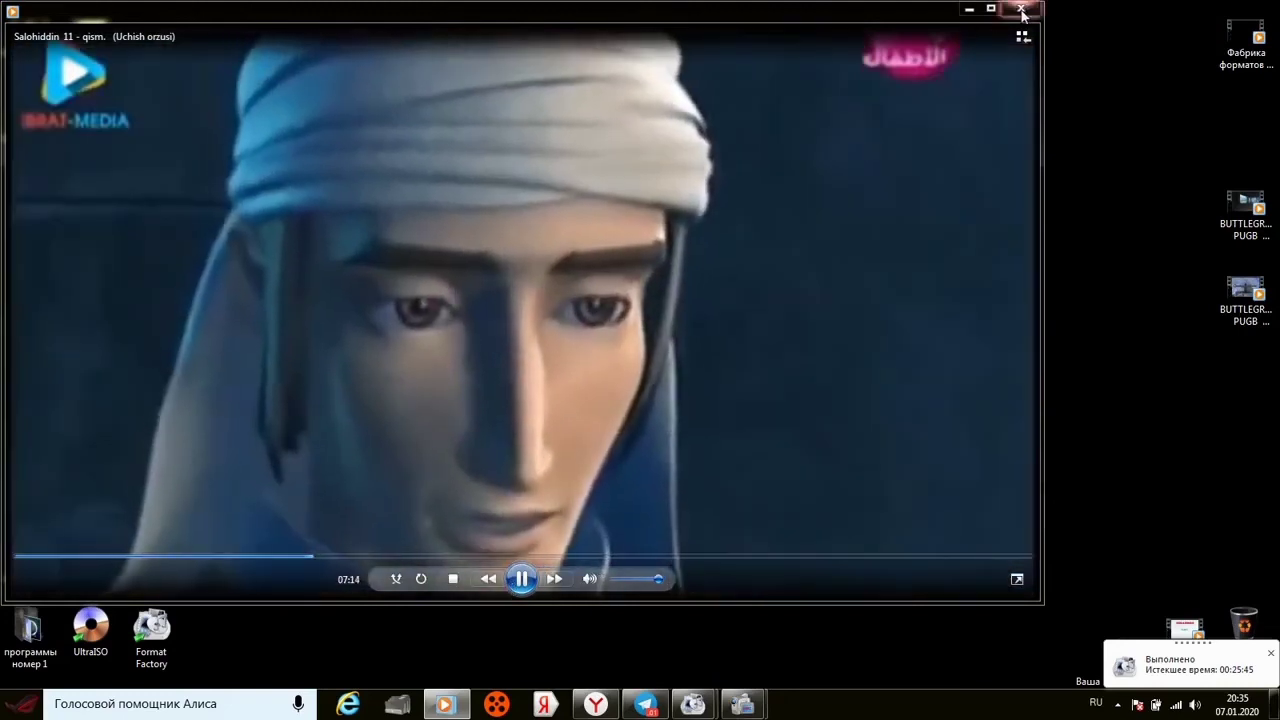
pyautogui.hotkey('alt', 'F4')
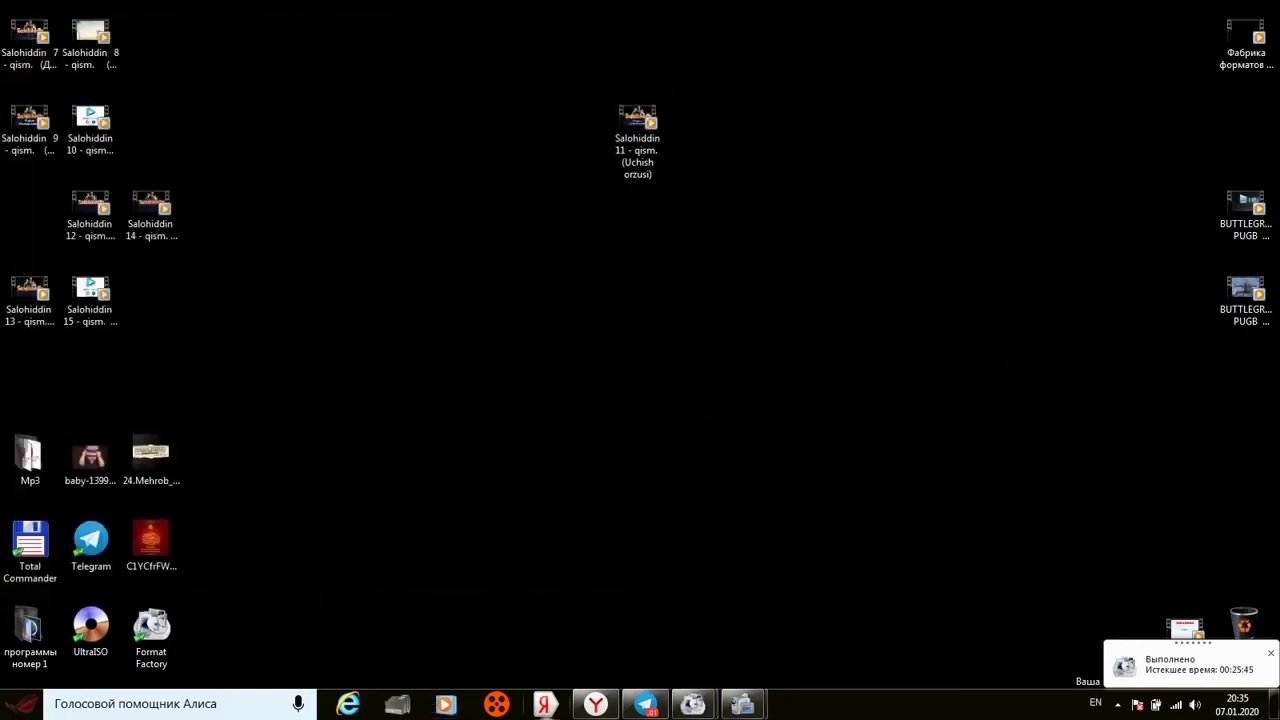
# Switch to the Format Factory window with the empty task list, examine the video, audio, photo, document, disc and Utilities tools, and minimize it
pyautogui.moveTo(693, 706)
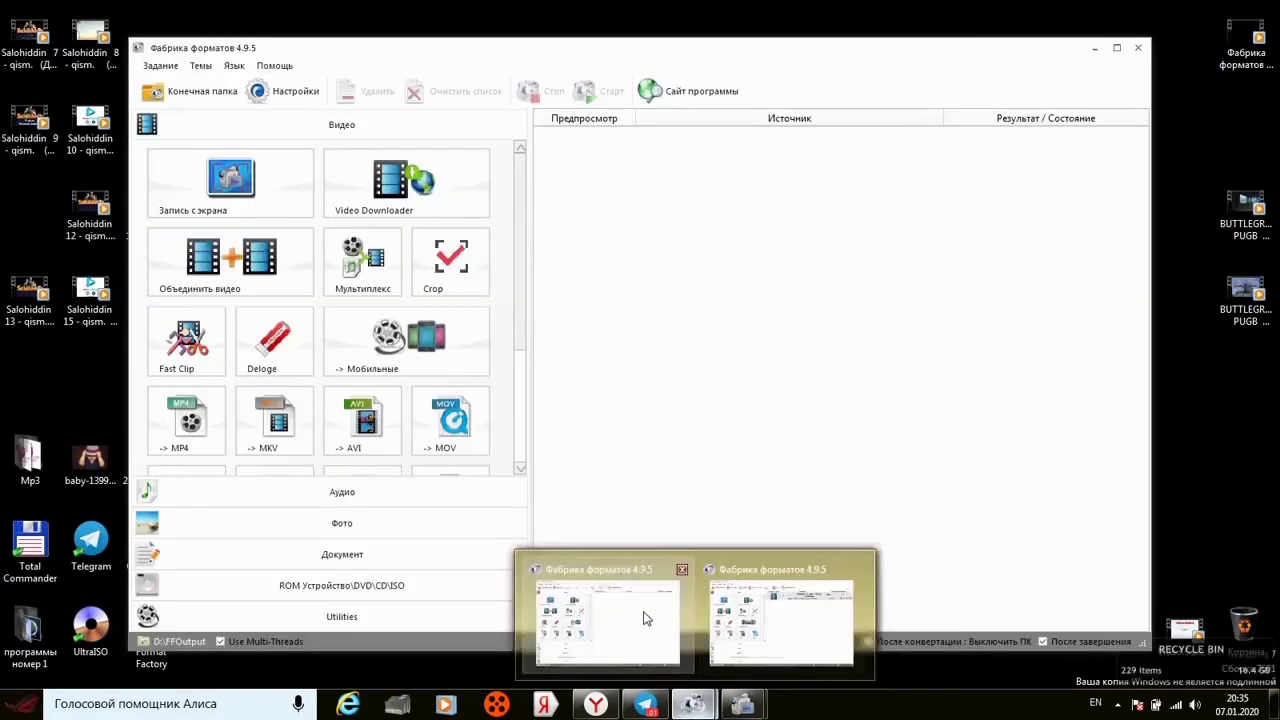
pyautogui.click(649, 617)
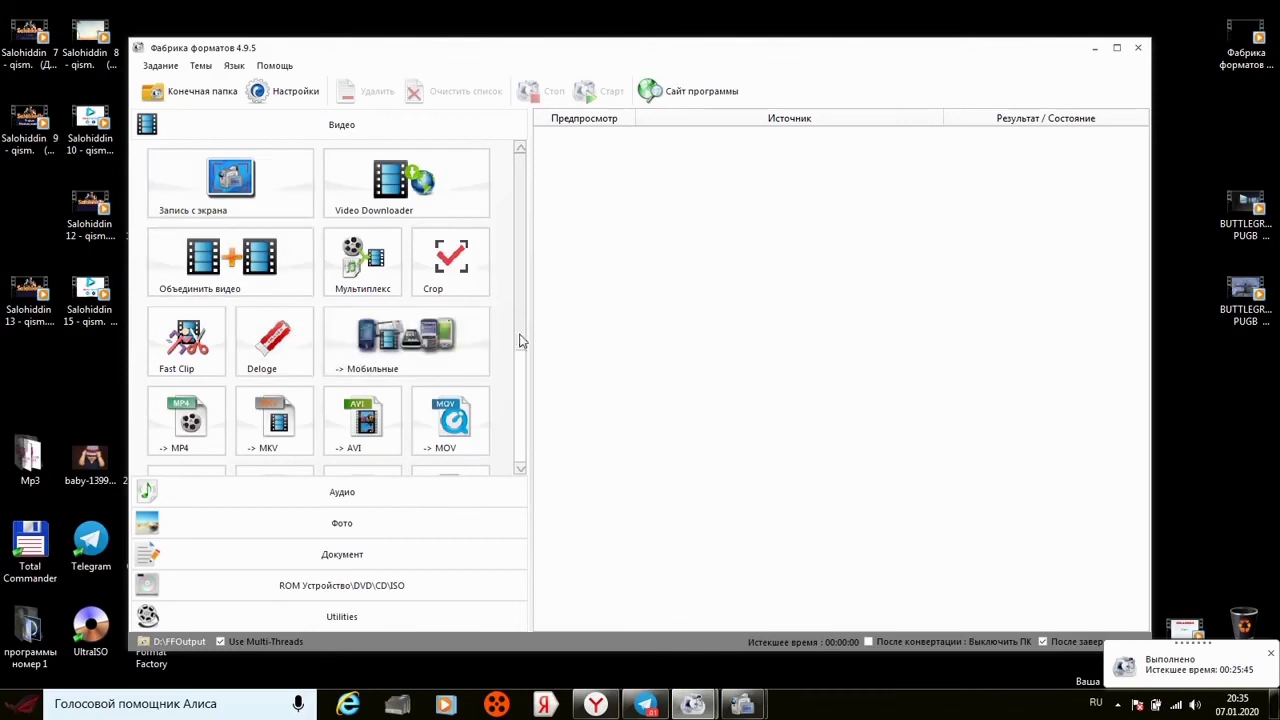
pyautogui.moveTo(519, 328); pyautogui.dragTo(535, 442)
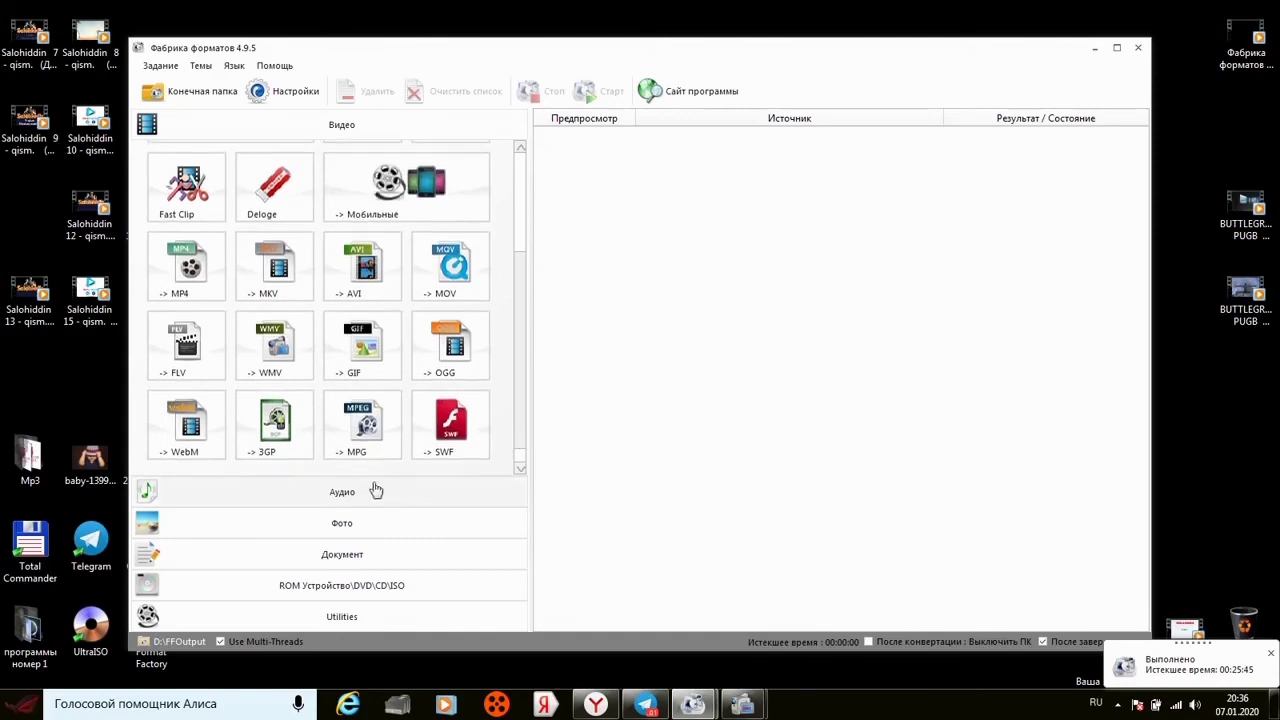
pyautogui.click(363, 495)
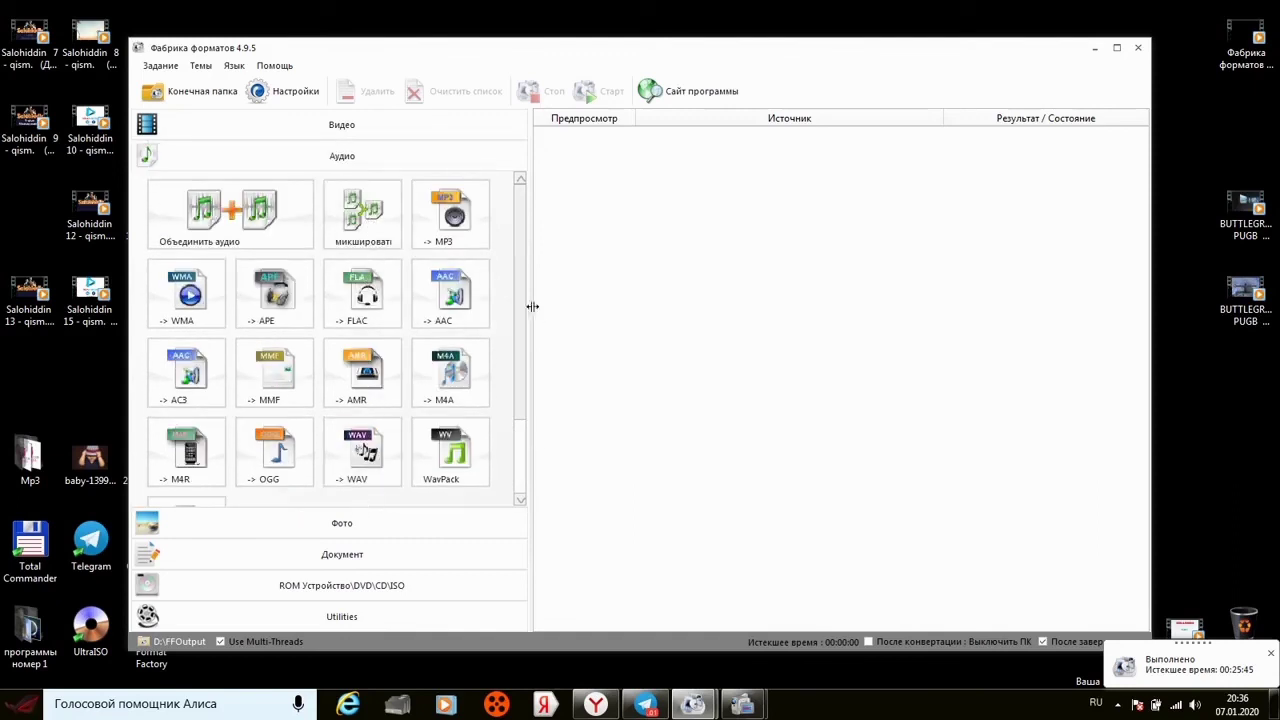
pyautogui.moveTo(528, 316); pyautogui.dragTo(526, 407)
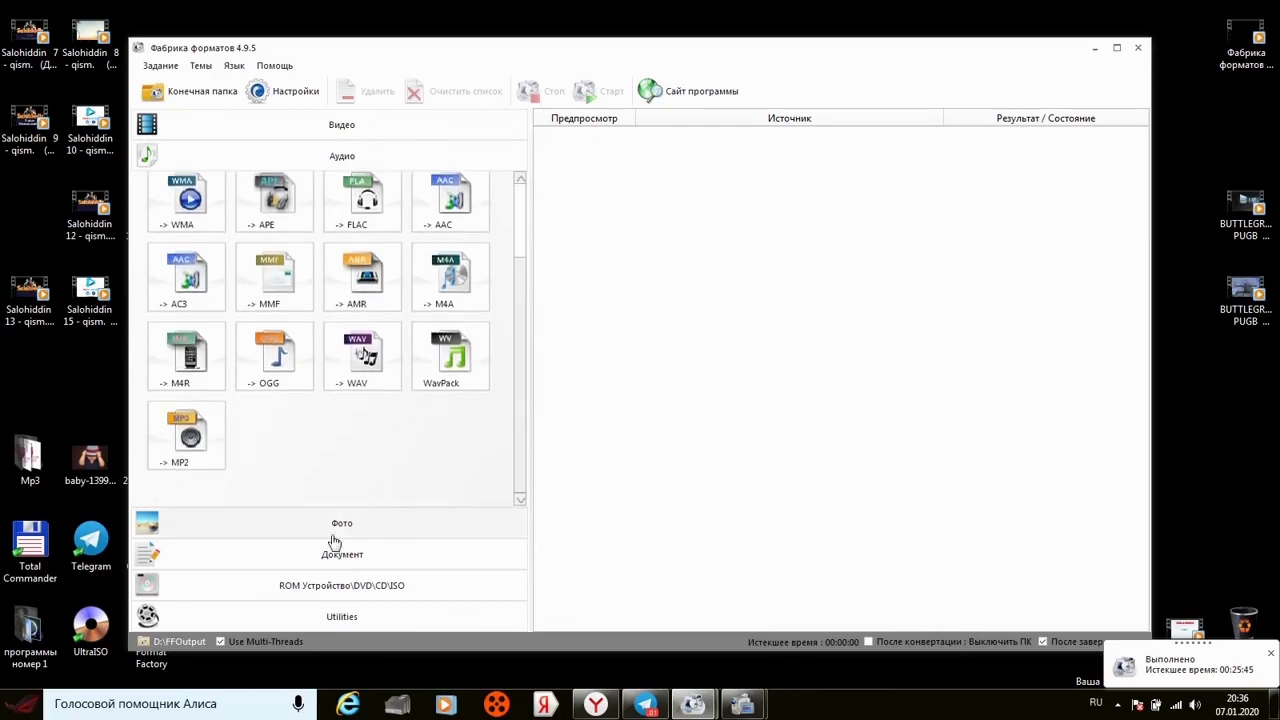
pyautogui.click(332, 531)
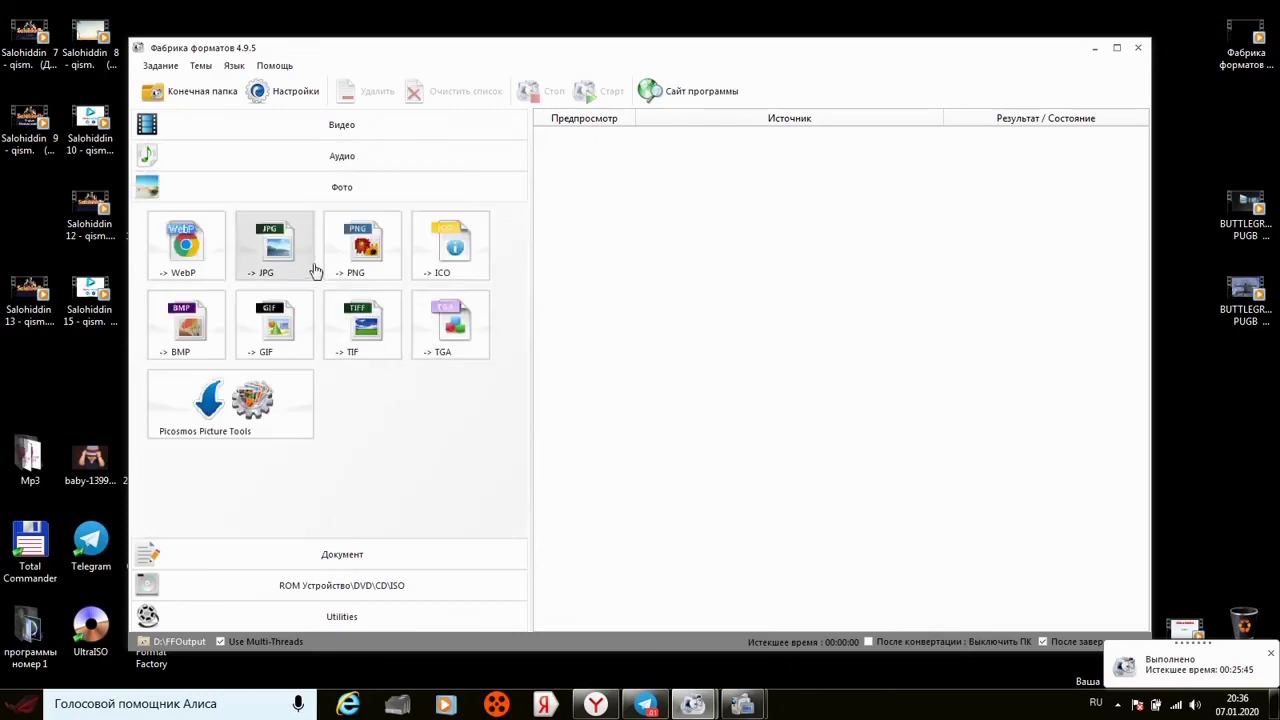
pyautogui.click(358, 558)
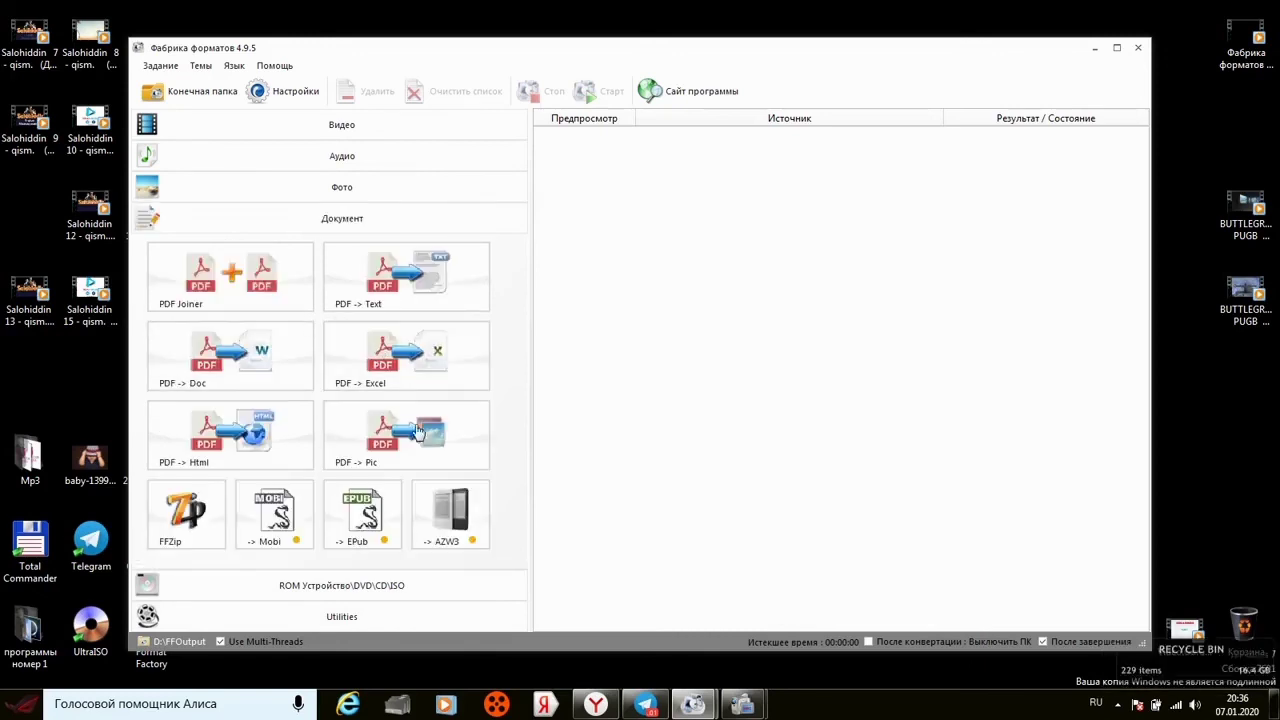
pyautogui.click(363, 591)
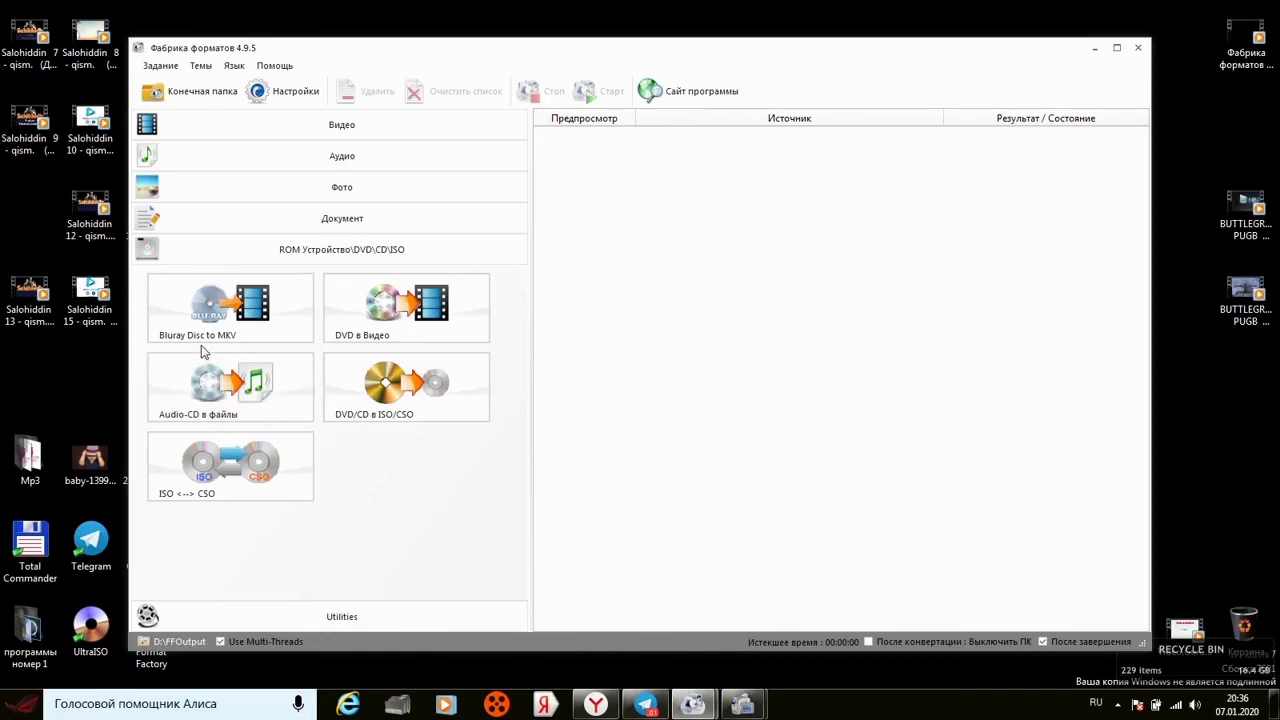
pyautogui.click(352, 620)
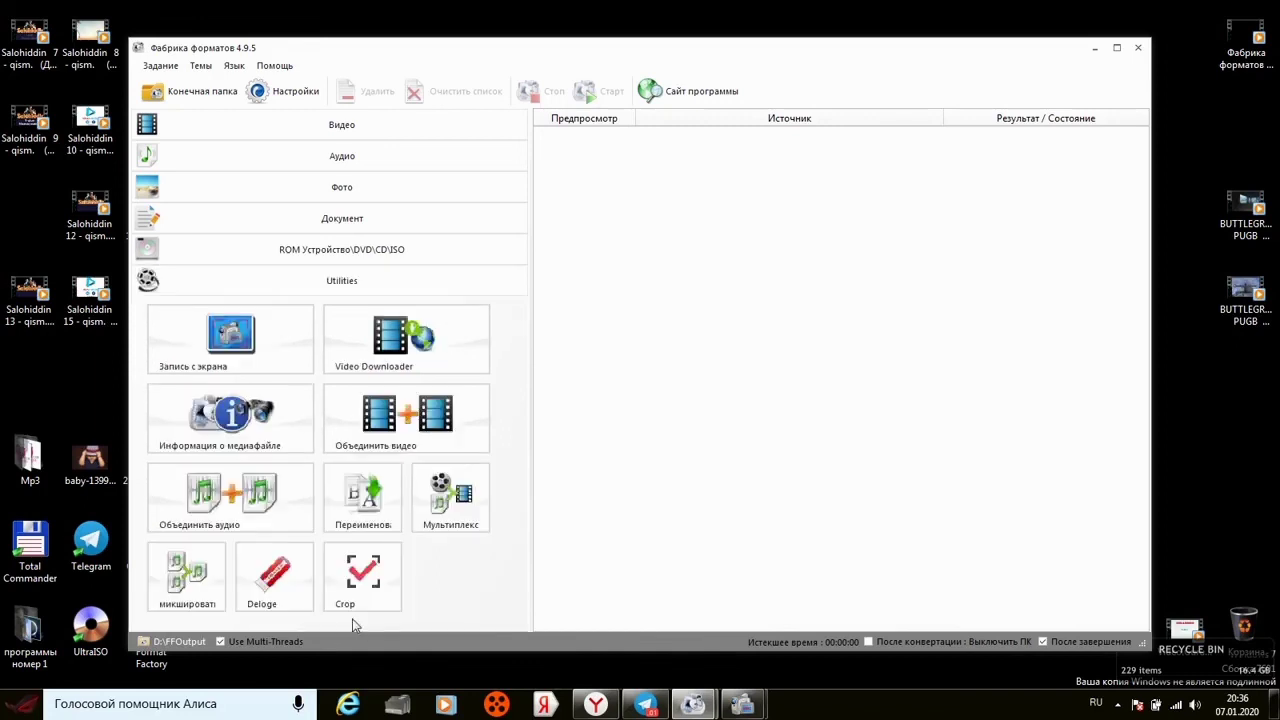
pyautogui.click(342, 125)
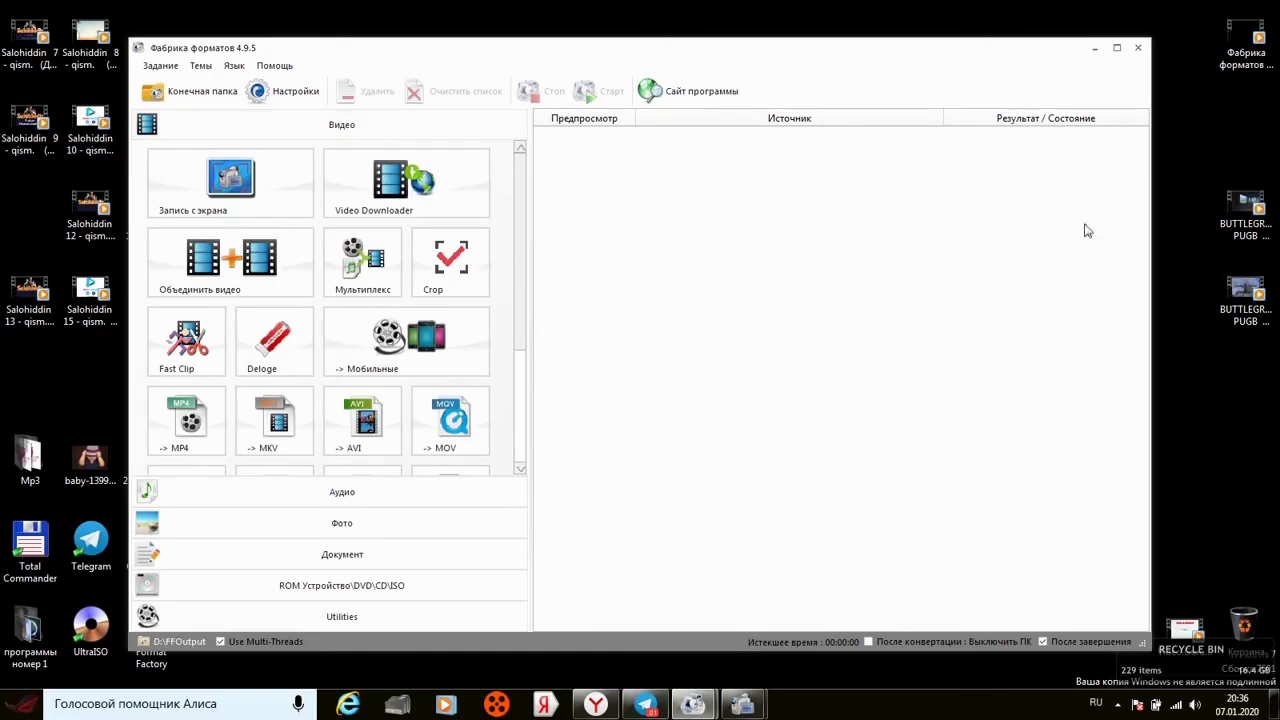
pyautogui.click(1095, 50)
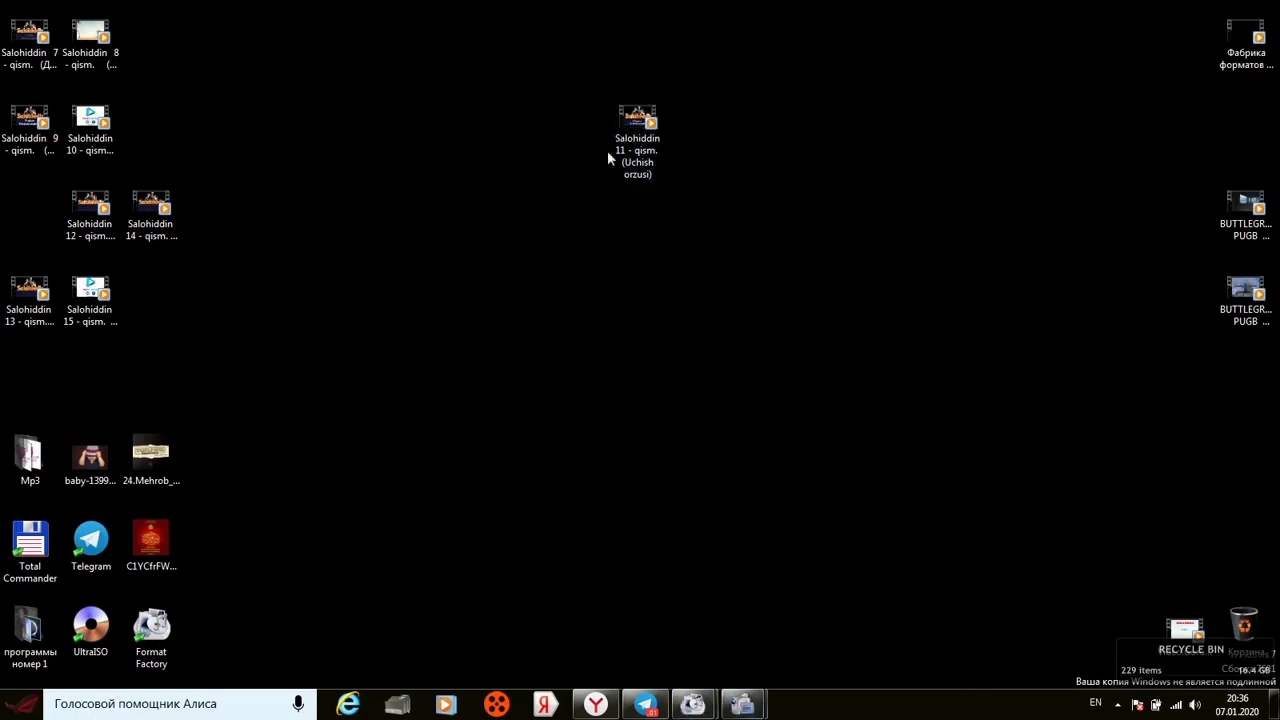
pyautogui.moveTo(692, 704)
pyautogui.moveTo(751, 712)
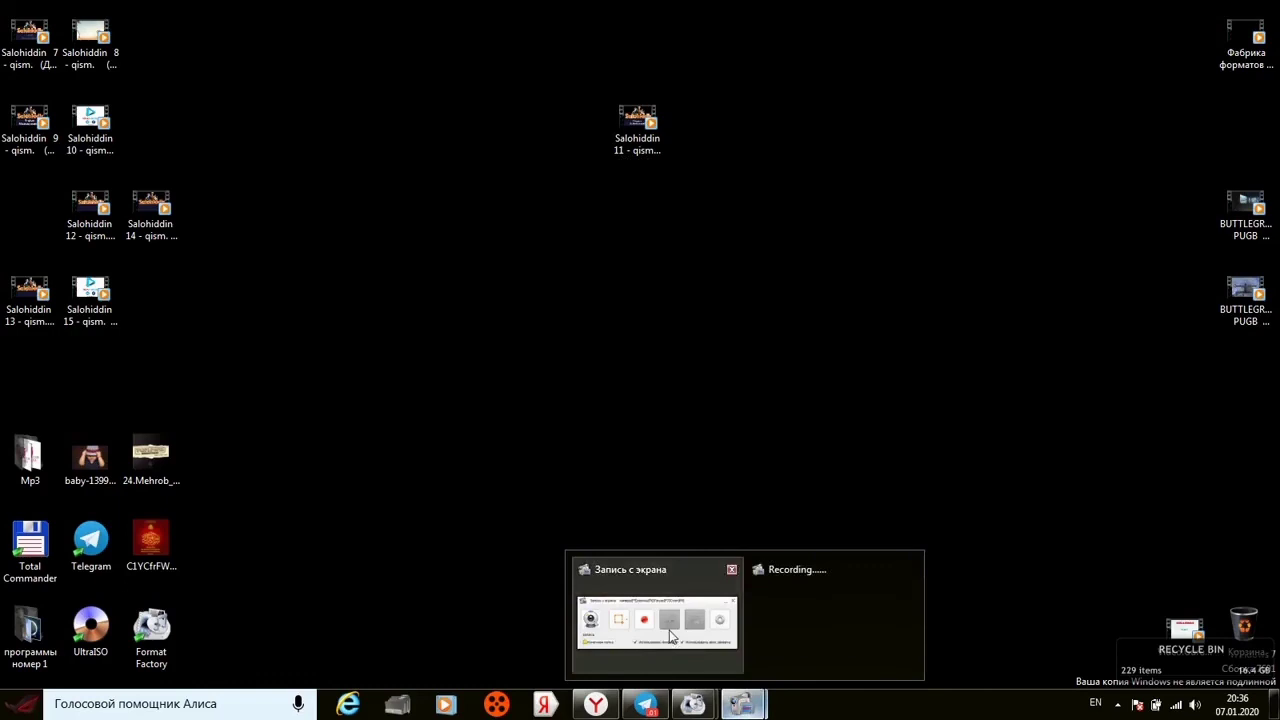